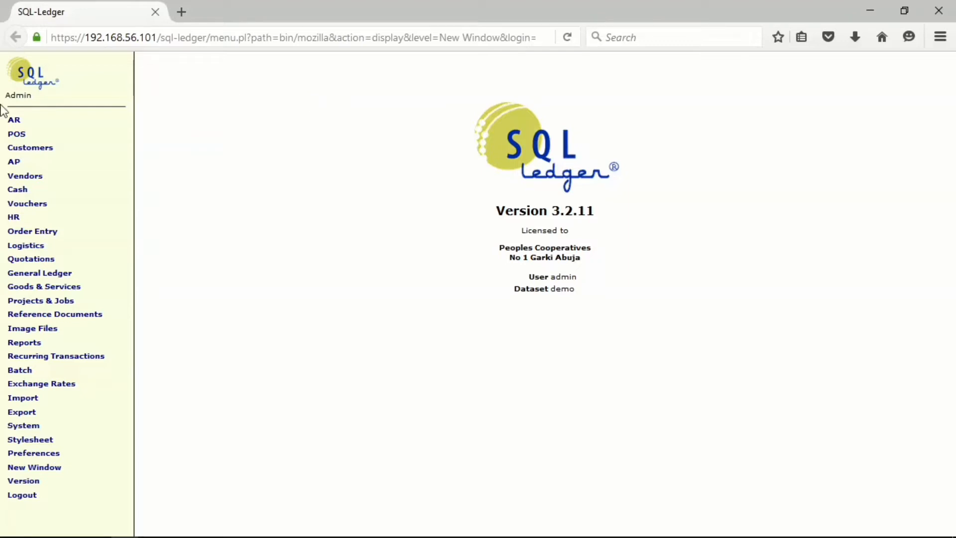
# Start a new accounts receivable sales invoice and set its invoice date to 01/03/2022.
pyautogui.click(25, 124)
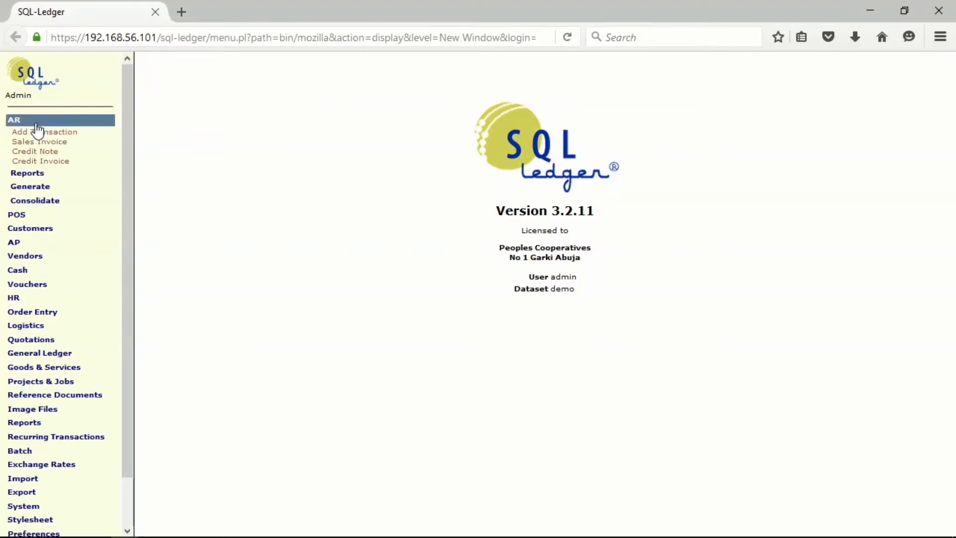
pyautogui.click(39, 142)
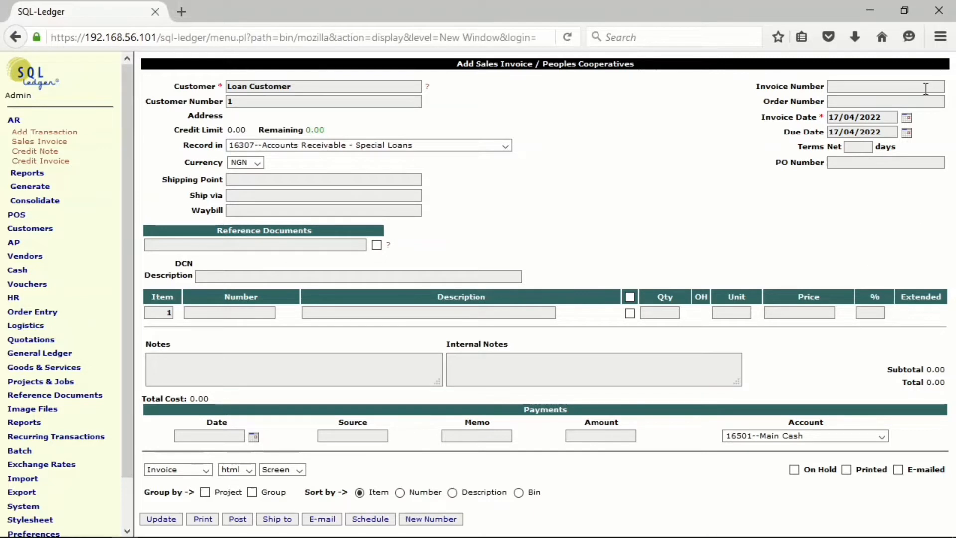
pyautogui.click(906, 117)
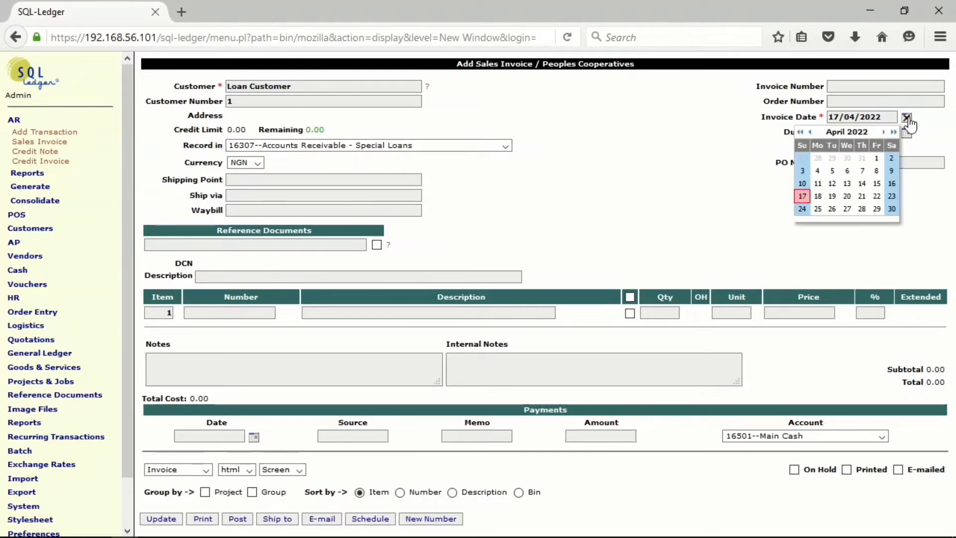
pyautogui.click(810, 132)
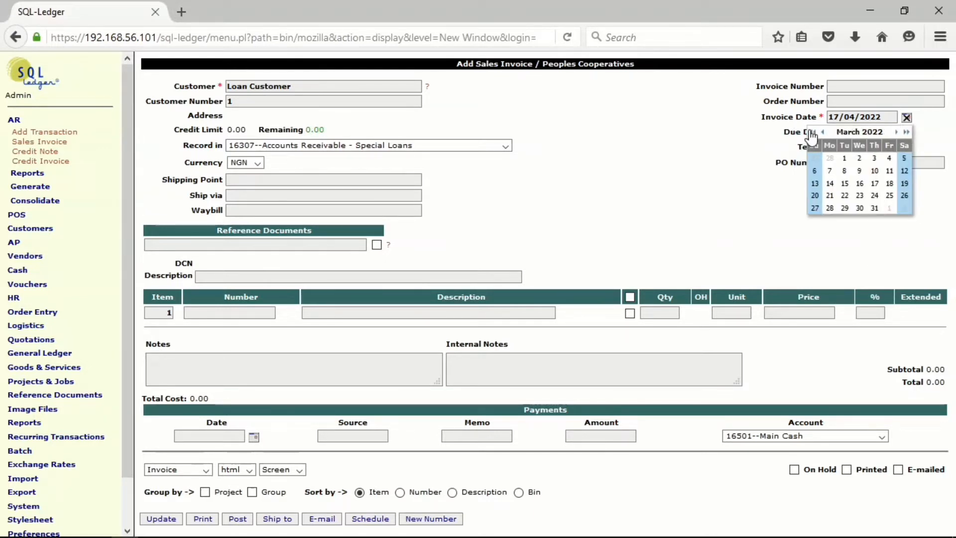
pyautogui.click(849, 156)
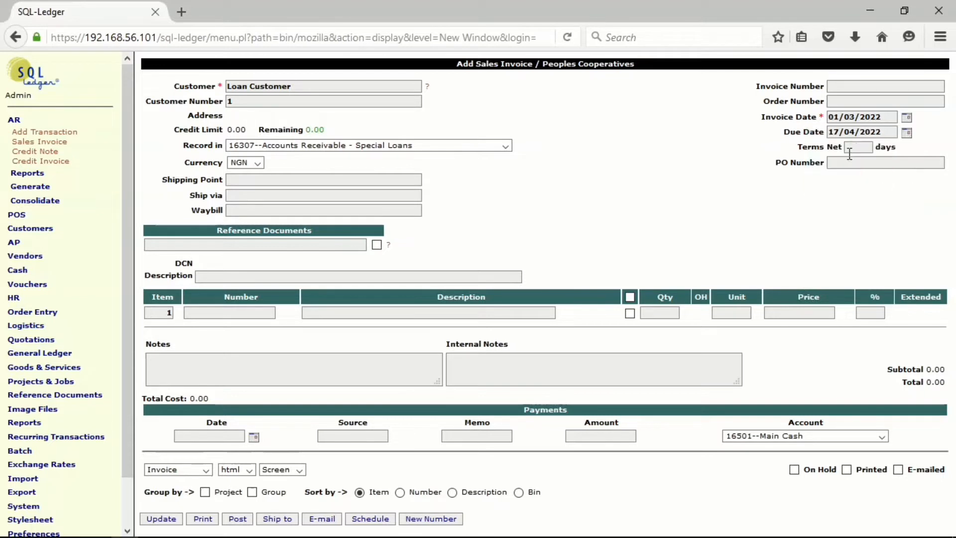
# Set the sales invoice's description to "Short Term Loans".
pyautogui.click(246, 275)
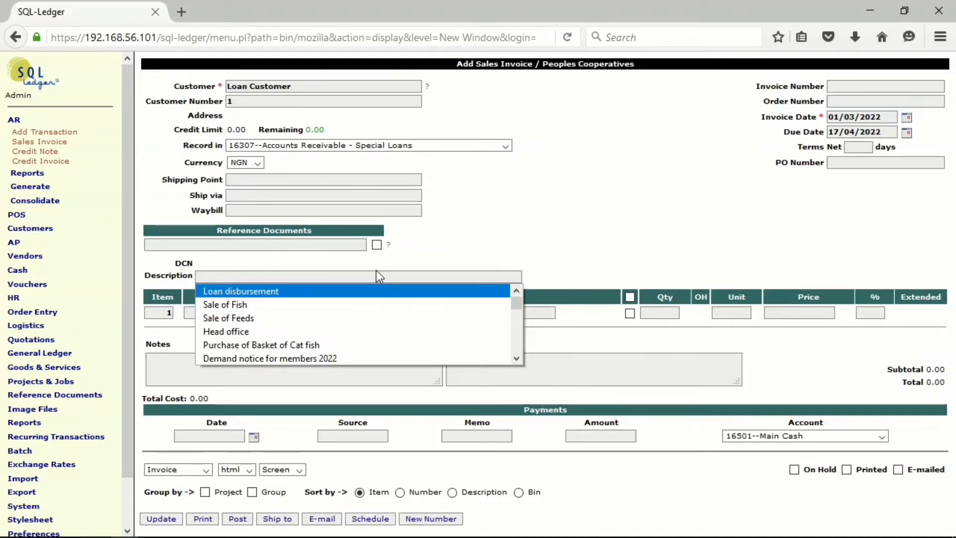
pyautogui.write('l')
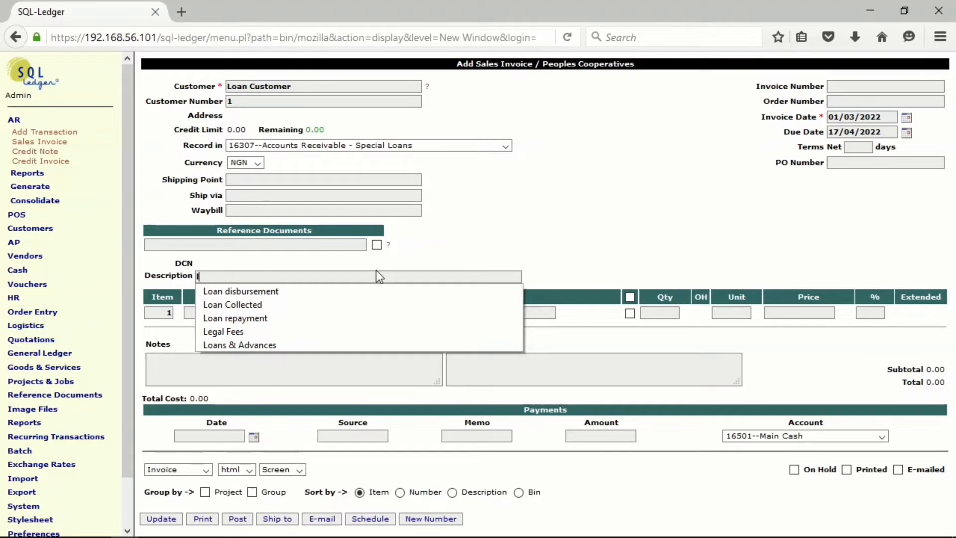
pyautogui.press('BackSpace')
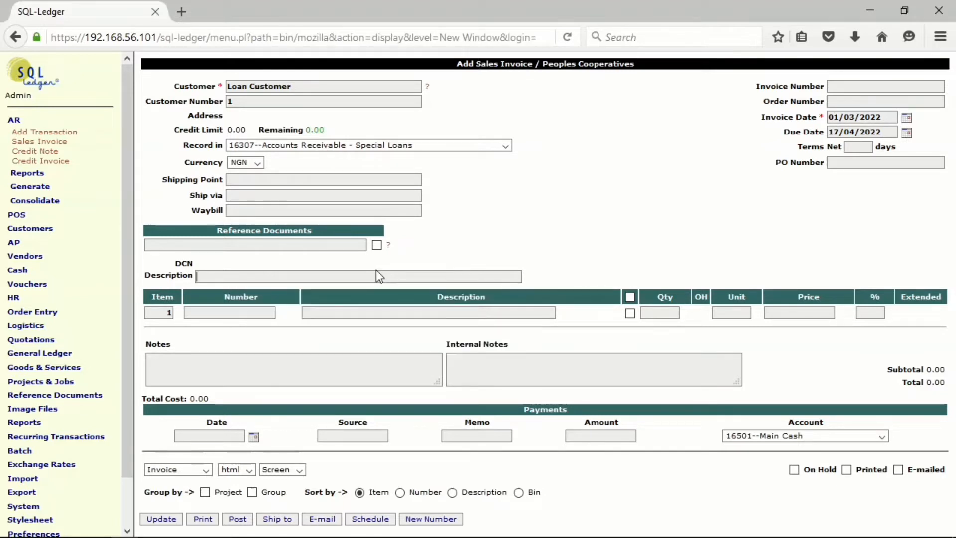
pyautogui.write('sh')
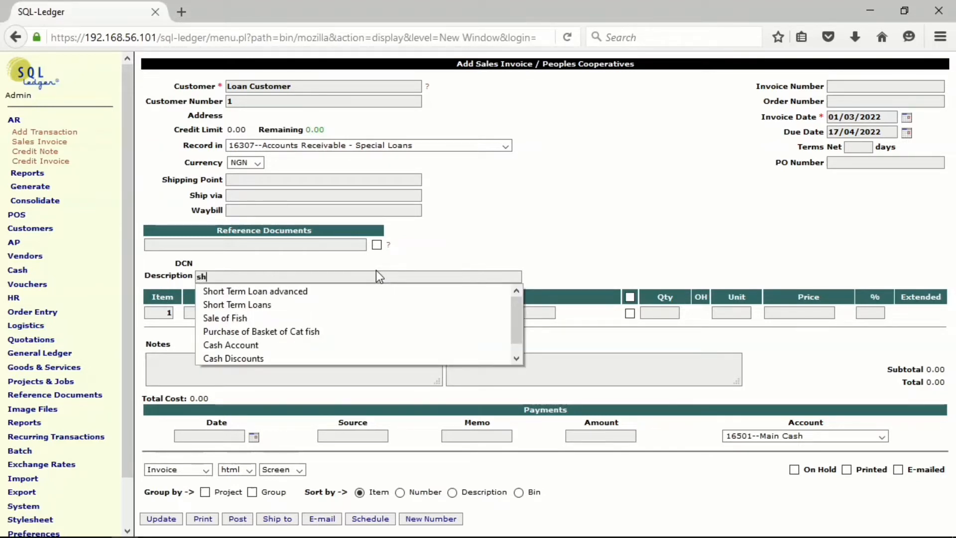
pyautogui.click(334, 305)
# Look up all items with the % wildcard and add Special Loan, Interest on Loans and Loan Application Form to the invoice.
pyautogui.click(237, 312)
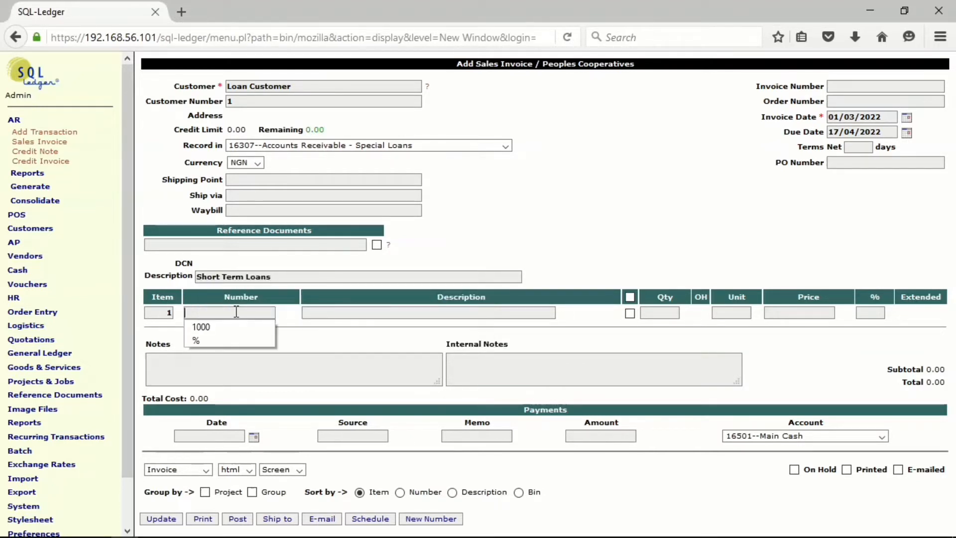
pyautogui.click(215, 340)
pyautogui.press('Return')
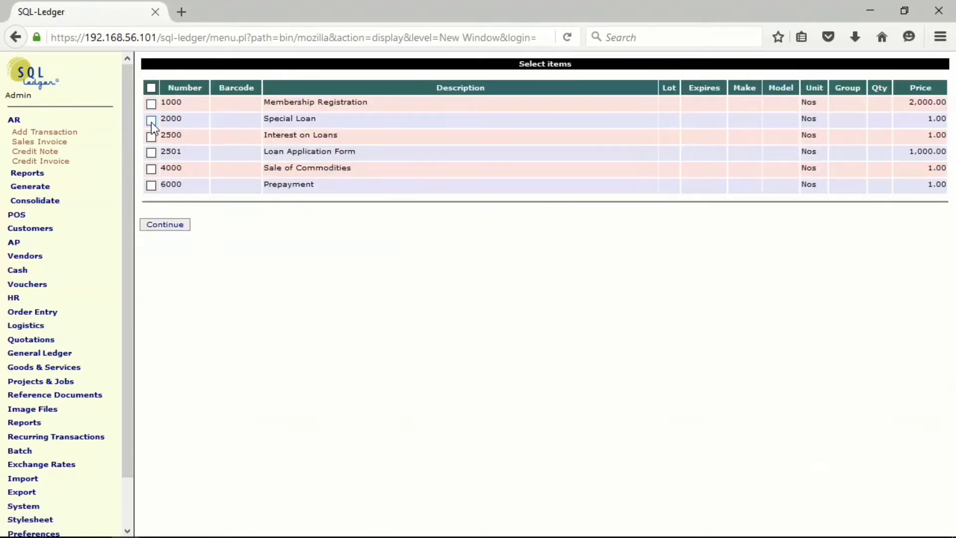
pyautogui.click(152, 121)
pyautogui.click(151, 136)
pyautogui.click(167, 225)
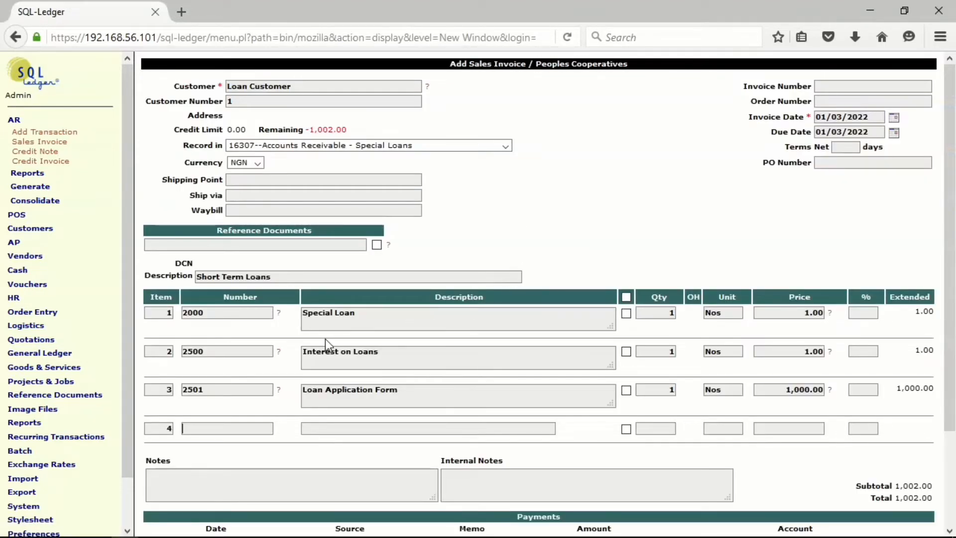
# Set the price of the Special Loan line to 100000.
pyautogui.click(796, 311)
pyautogui.doubleClick(797, 313)
pyautogui.click(797, 312)
pyautogui.moveTo(796, 312); pyautogui.dragTo(851, 313)
pyautogui.write('1')
pyautogui.click(776, 328)
# Set the price of the Interest on Loans line to 5000.
pyautogui.moveTo(795, 357); pyautogui.dragTo(839, 342)
pyautogui.write('5000')
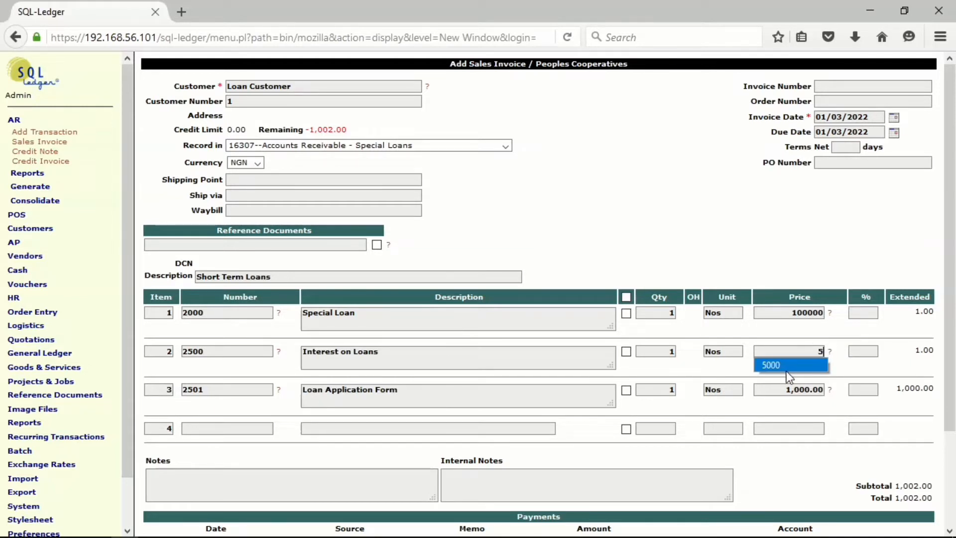
pyautogui.click(787, 371)
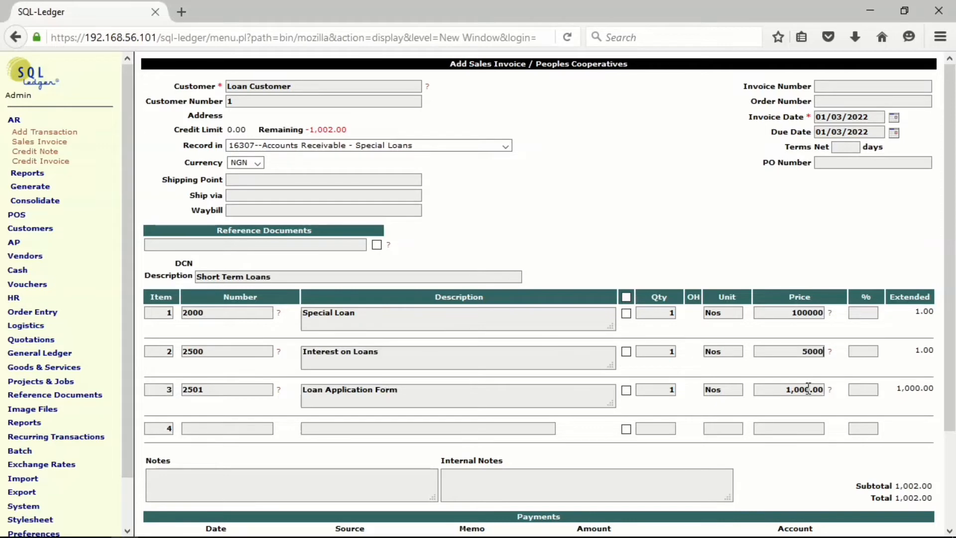
# Update the invoice to recalculate its totals, check the lines and post it.
pyautogui.scroll(-3, 808, 389)
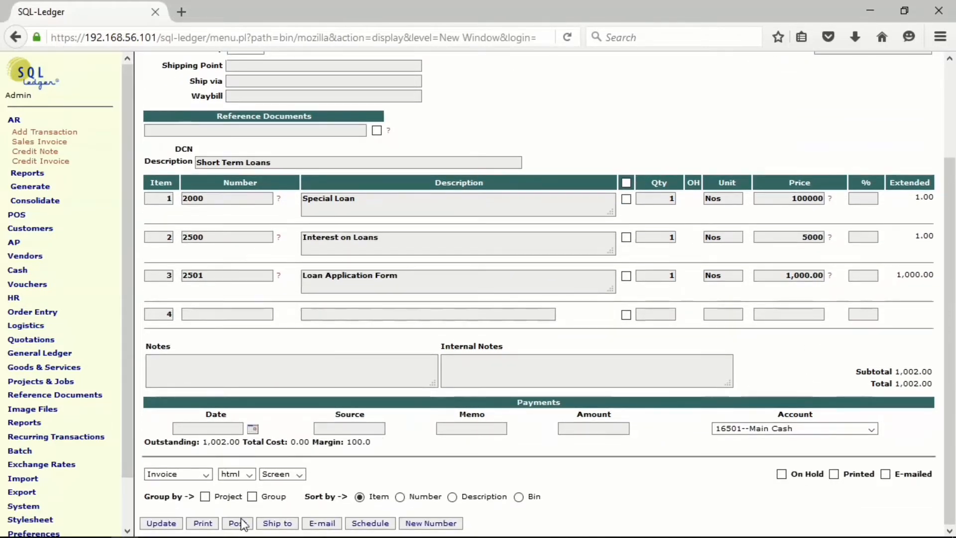
pyautogui.click(160, 523)
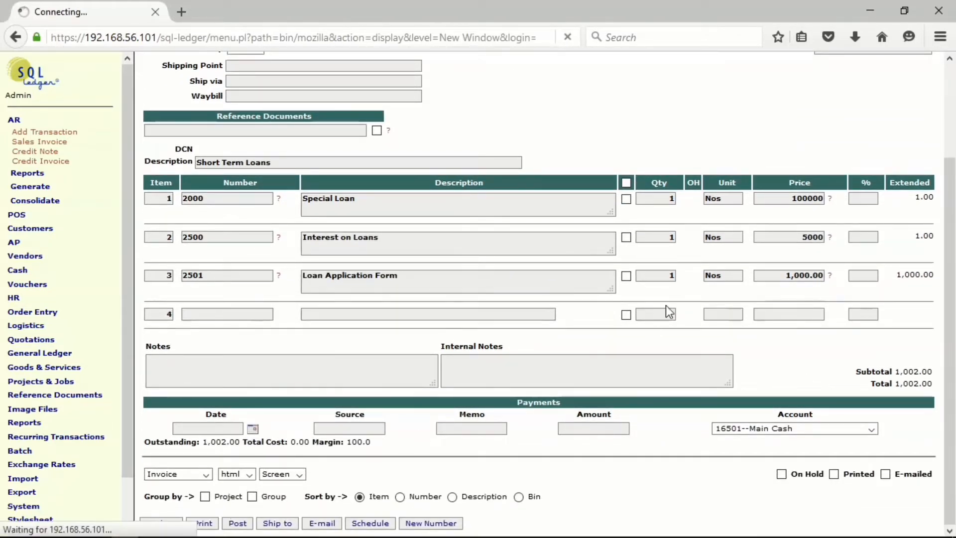
pyautogui.scroll(-3, 713, 238)
pyautogui.scroll(3, 713, 234)
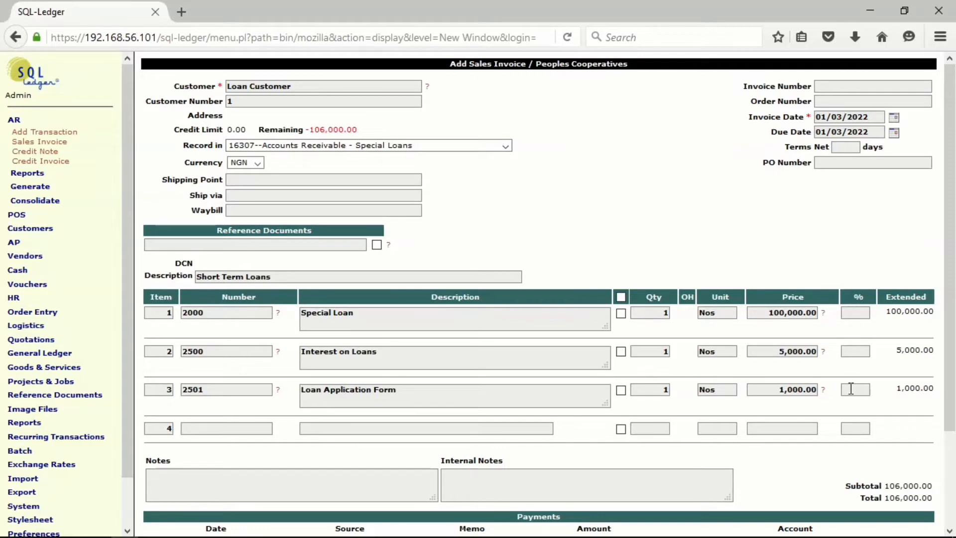
pyautogui.scroll(-2, 422, 278)
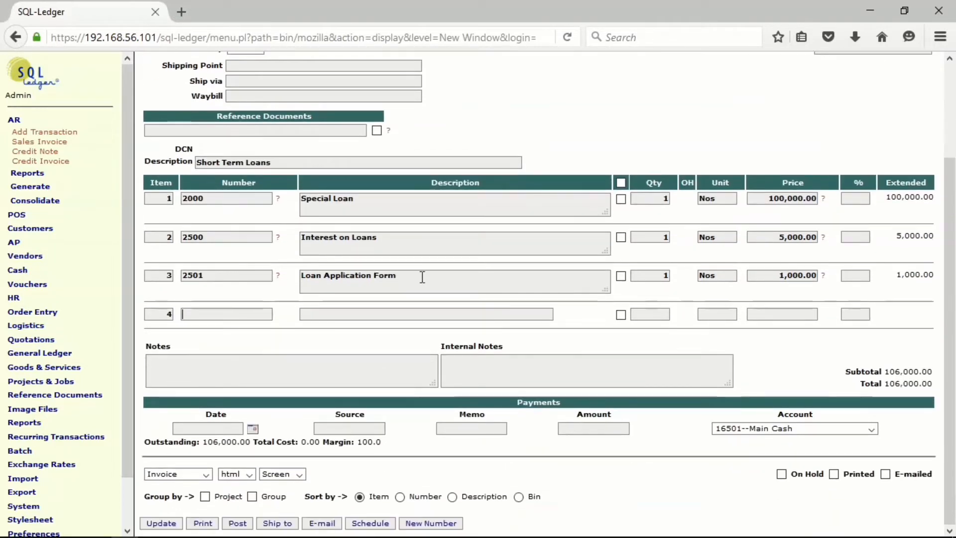
pyautogui.click(236, 523)
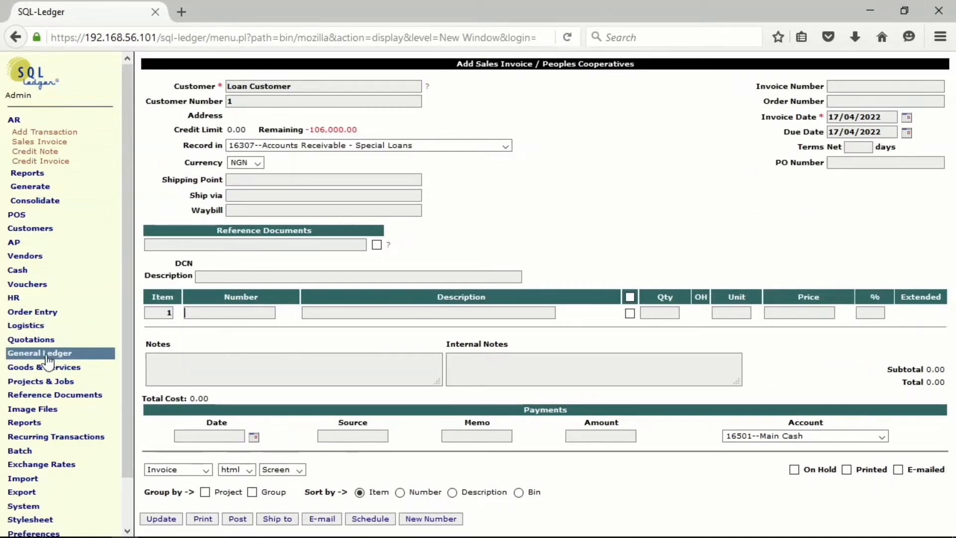
# Generate the Trial Balance report to check the accounts affected by the posted invoice.
pyautogui.click(41, 424)
pyautogui.click(38, 444)
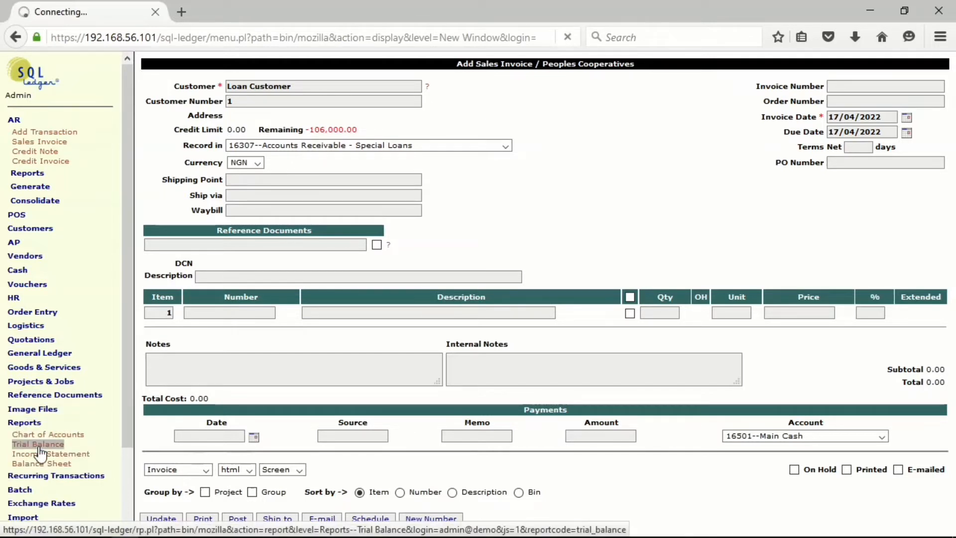
pyautogui.click(163, 178)
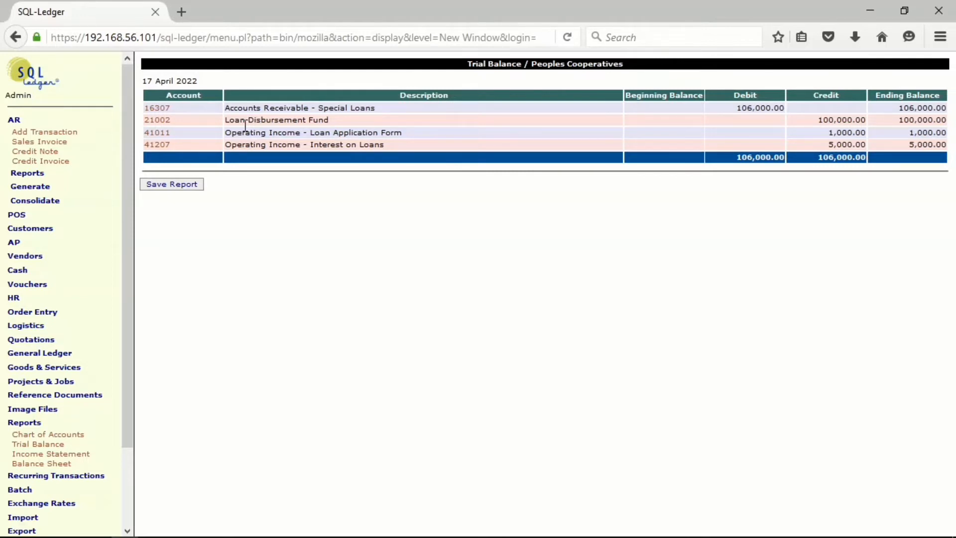
# Start a new general ledger transaction with a newly generated reference number and date it 14/03/2022.
pyautogui.click(28, 355)
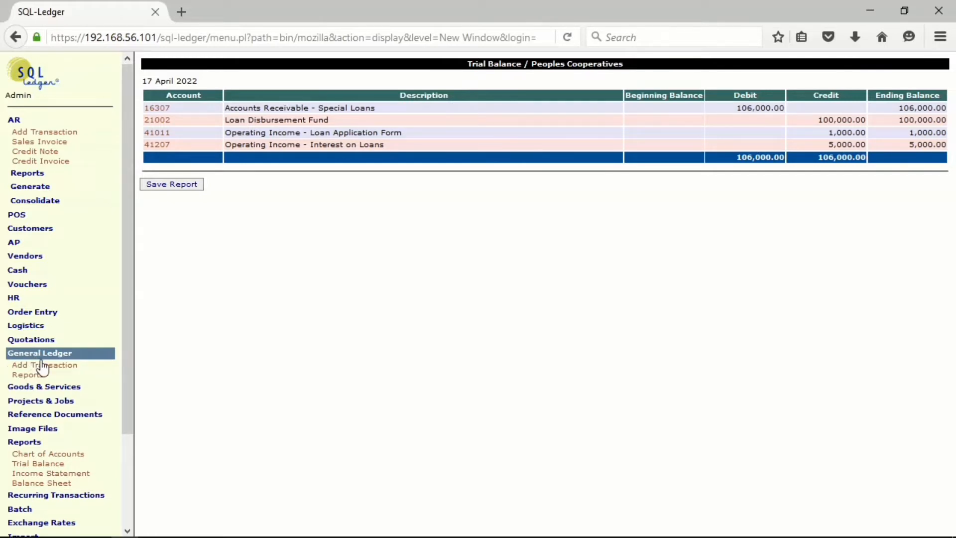
pyautogui.click(49, 366)
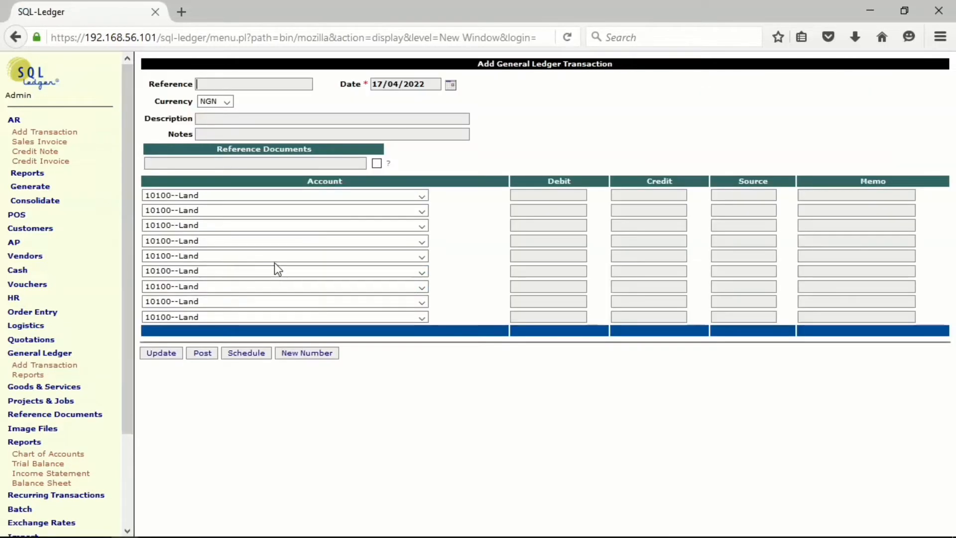
pyautogui.click(308, 354)
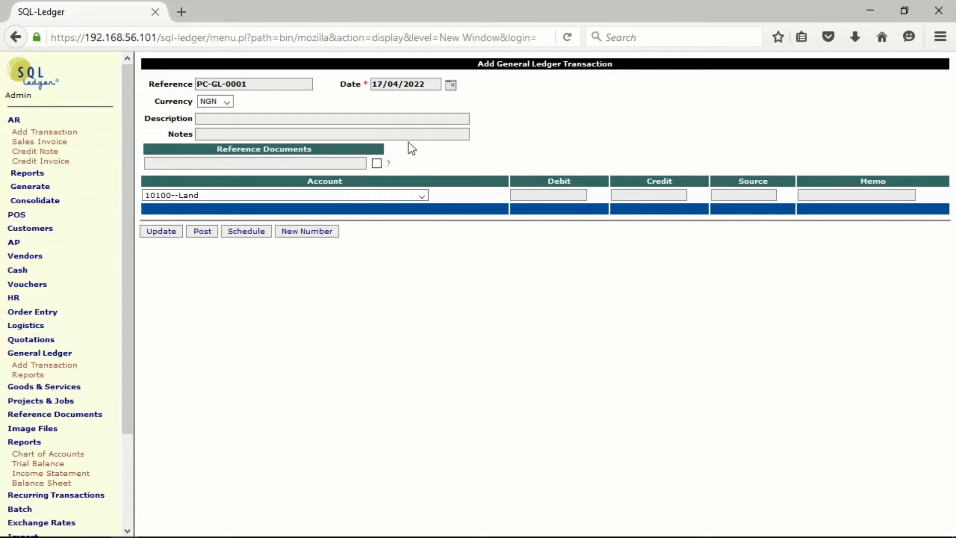
pyautogui.click(451, 86)
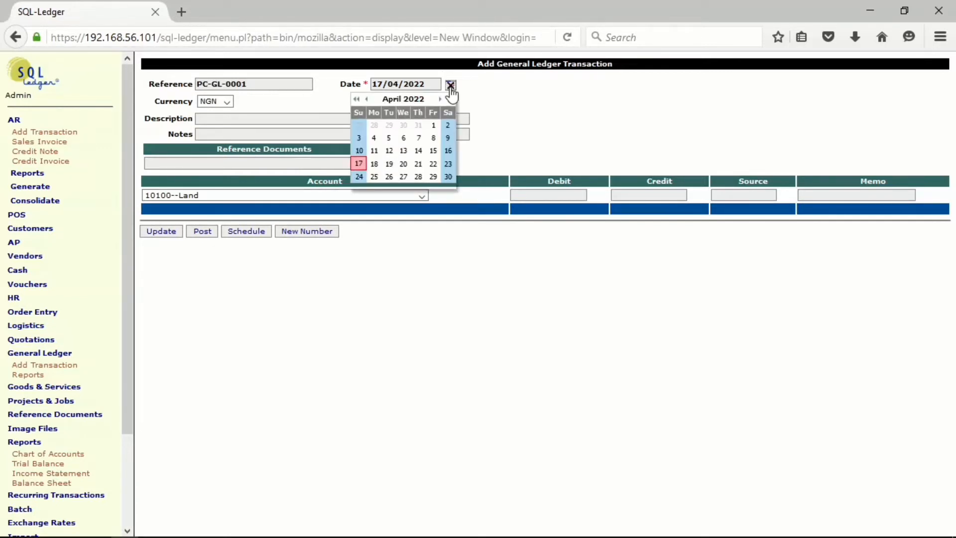
pyautogui.click(367, 99)
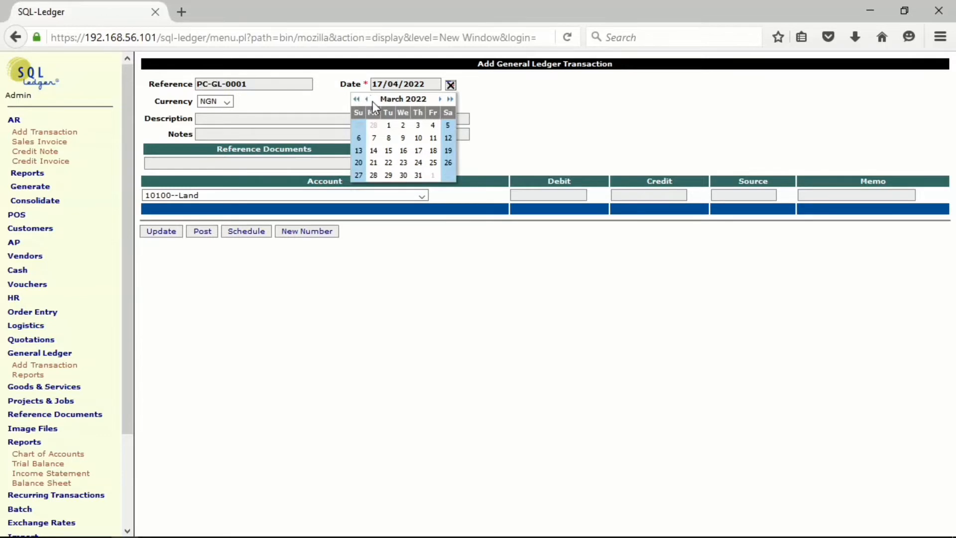
pyautogui.click(374, 151)
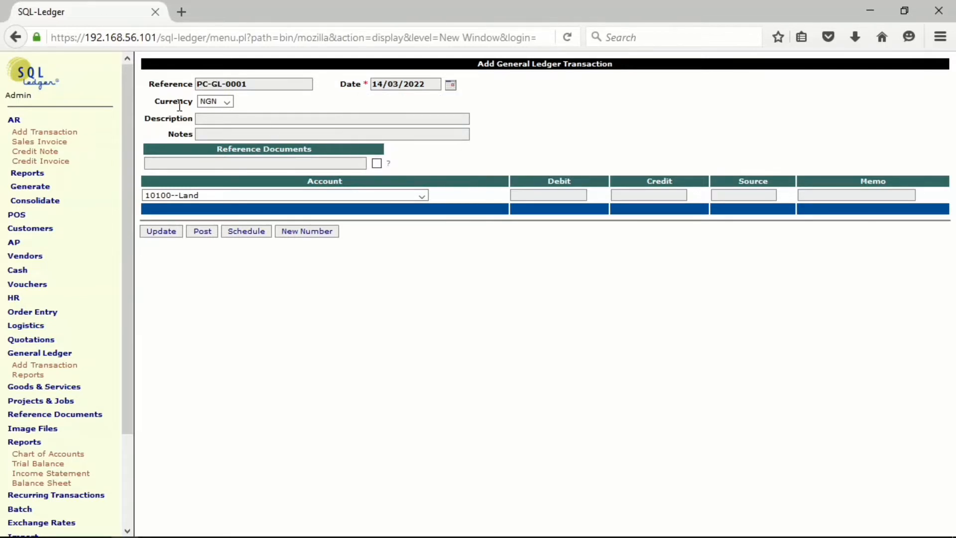
# Describe the ledger transaction as "Loan disbursement" and enter "Loan Customer" in its notes.
pyautogui.click(231, 120)
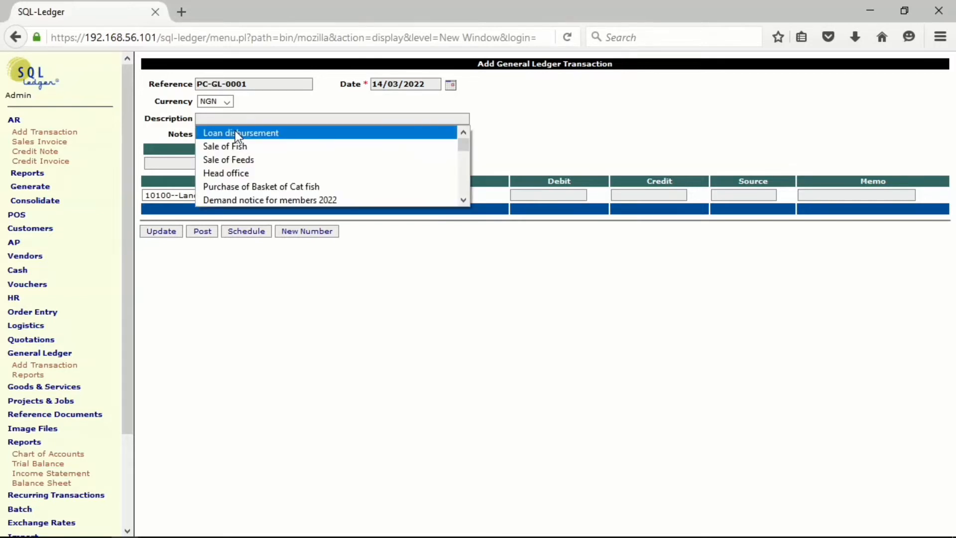
pyautogui.click(235, 132)
pyautogui.click(237, 134)
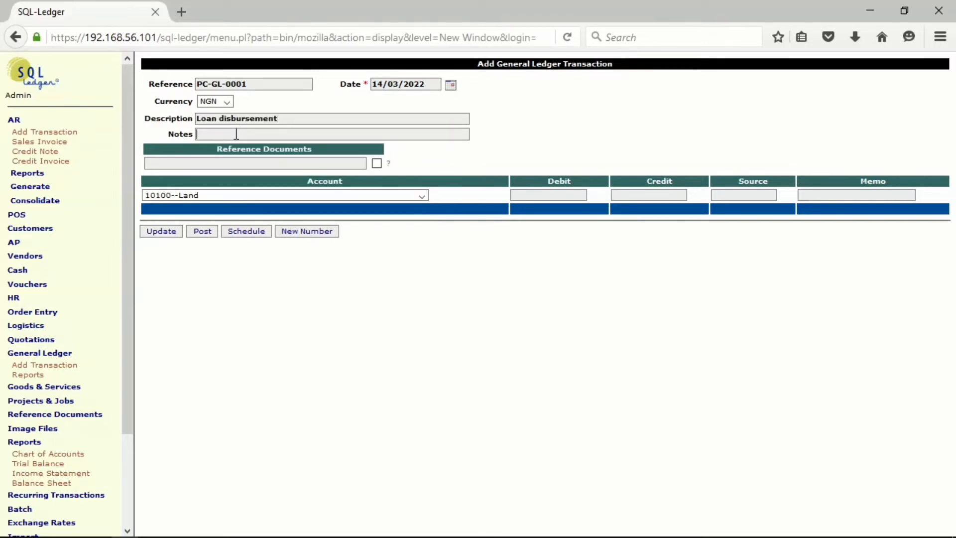
pyautogui.click(241, 147)
# Debit account 21002--Loan Disbursement Fund with 100000 and update the transaction to add another line.
pyautogui.click(420, 196)
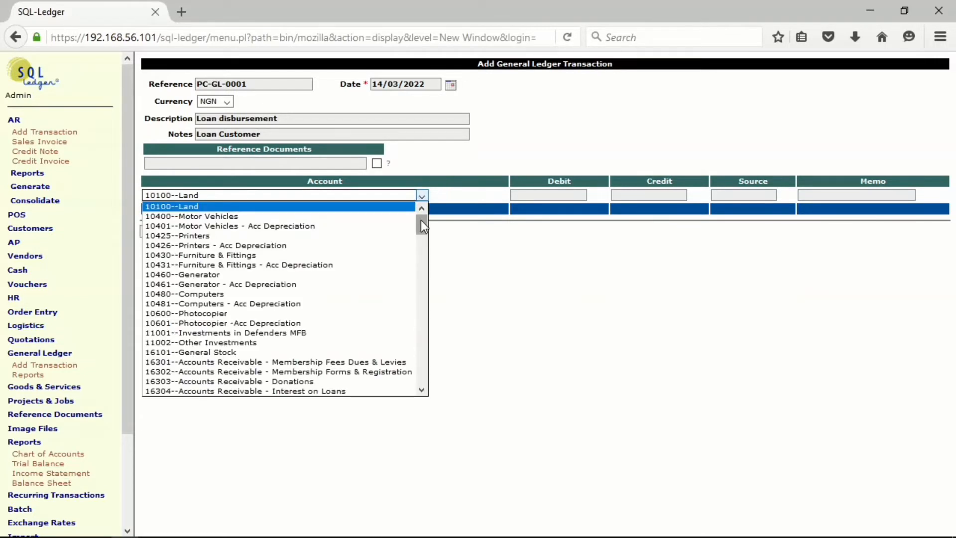
pyautogui.moveTo(420, 220); pyautogui.dragTo(424, 282)
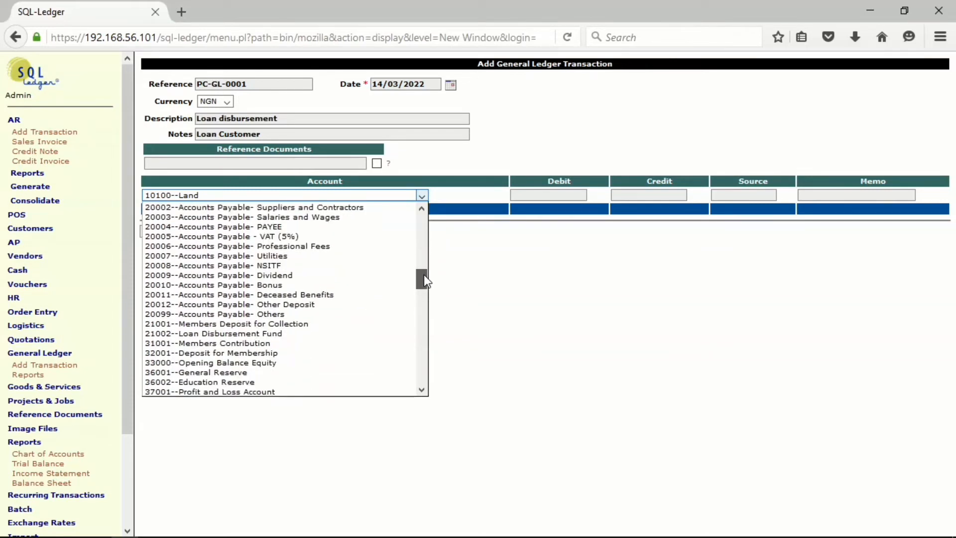
pyautogui.click(255, 334)
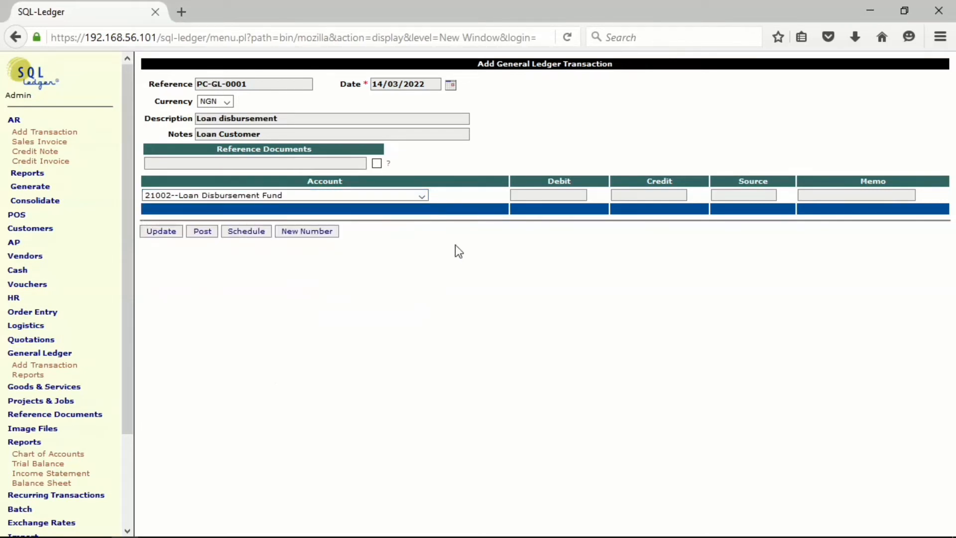
pyautogui.click(521, 193)
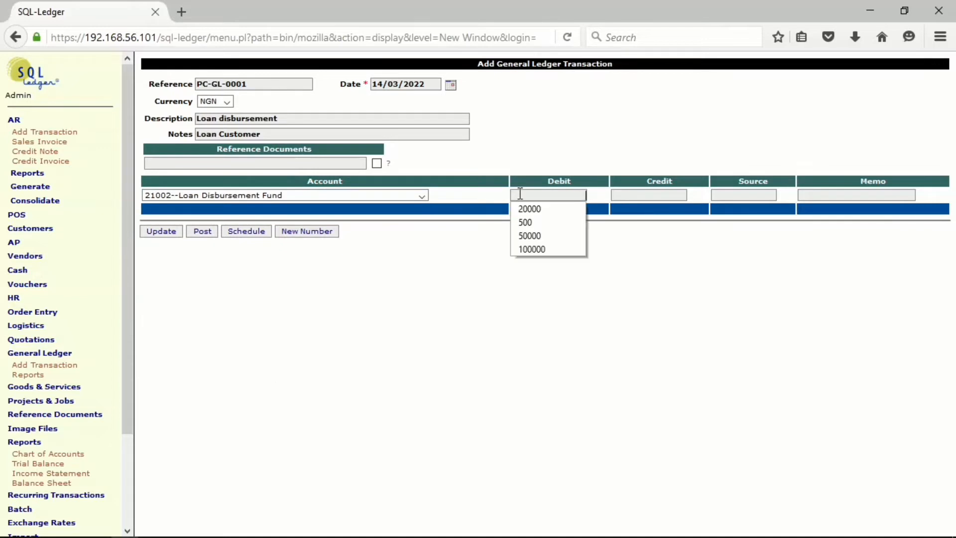
pyautogui.click(524, 249)
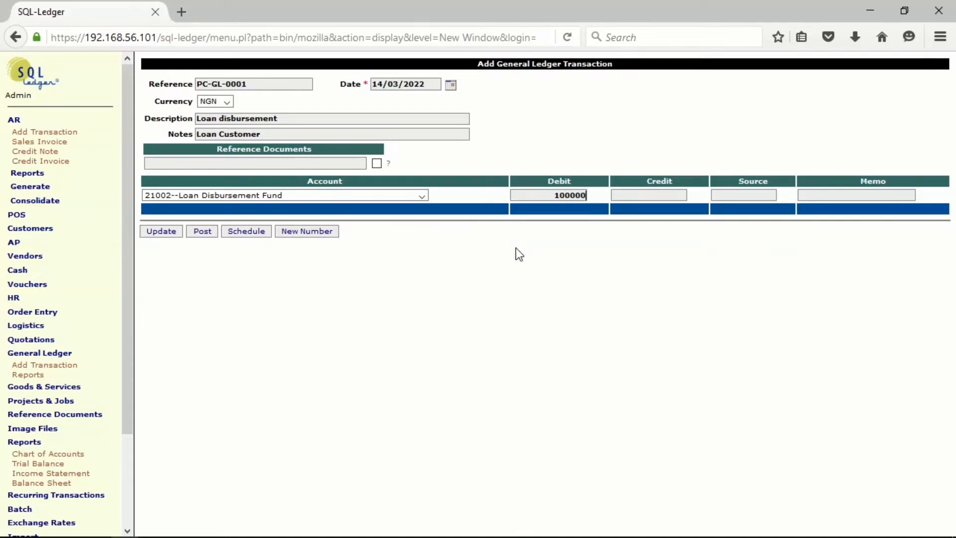
pyautogui.click(151, 232)
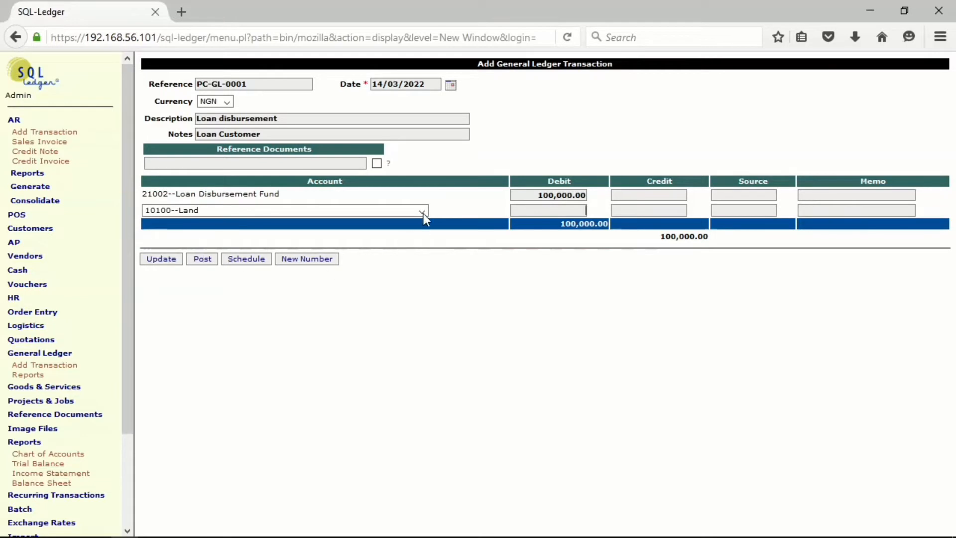
# Credit account 16501--Main Cash with 100000 on the second ledger line and update the transaction.
pyautogui.click(422, 210)
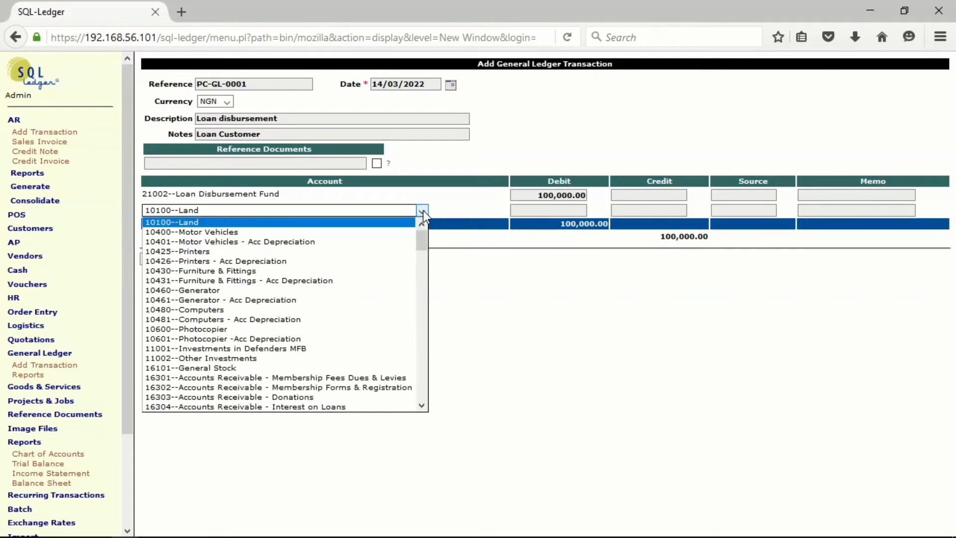
pyautogui.moveTo(420, 247); pyautogui.dragTo(417, 274)
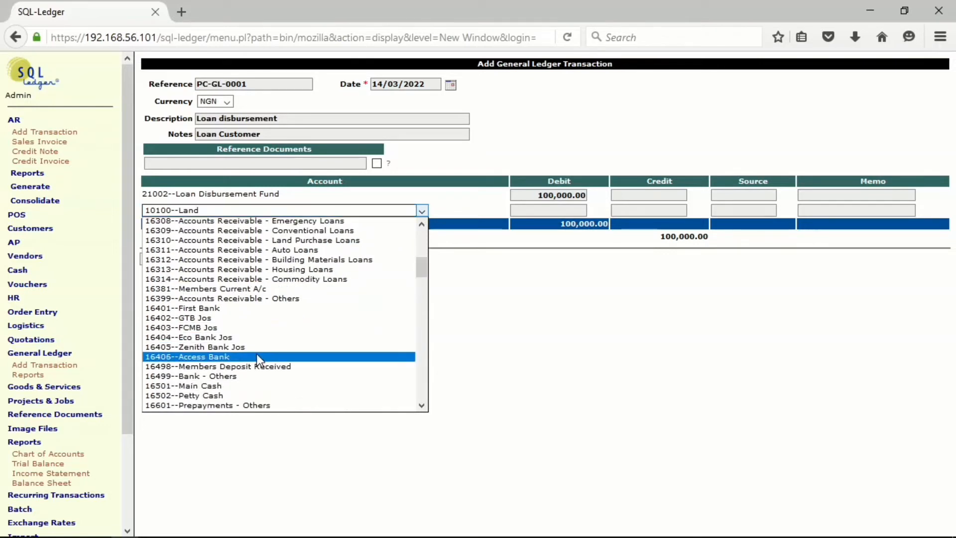
pyautogui.click(225, 386)
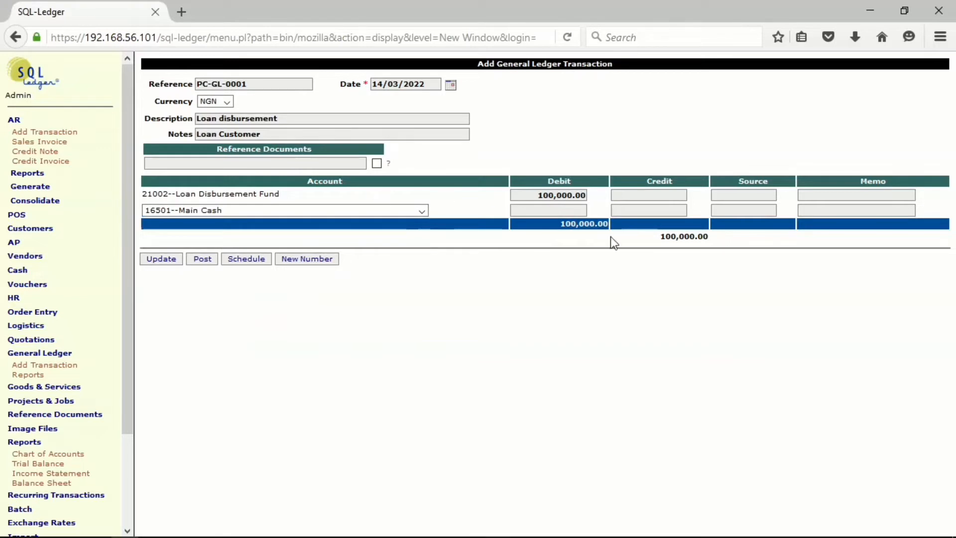
pyautogui.click(633, 208)
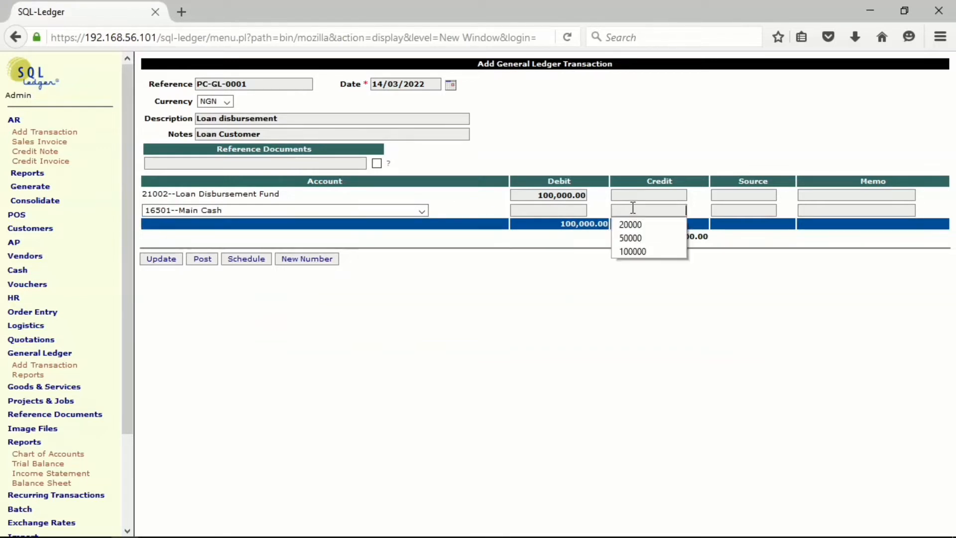
pyautogui.click(632, 252)
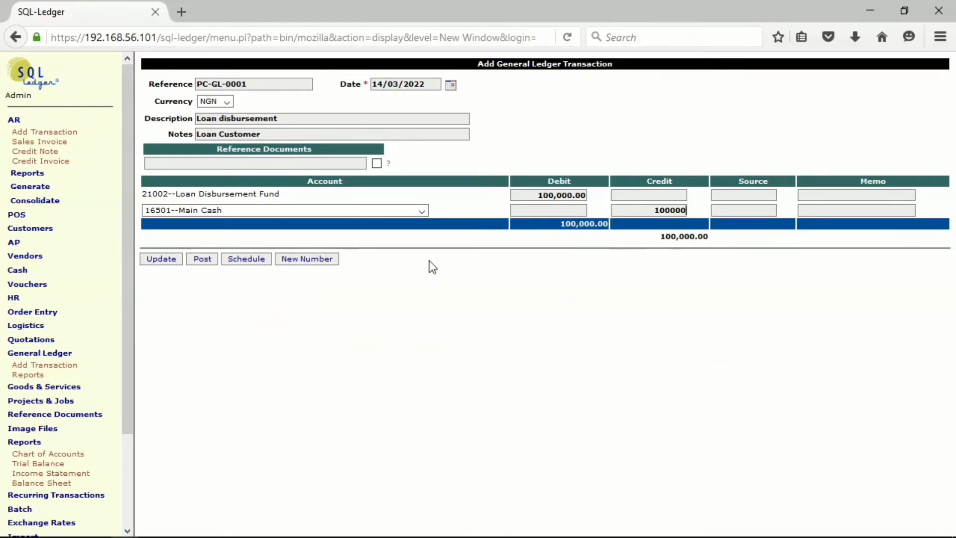
pyautogui.click(163, 259)
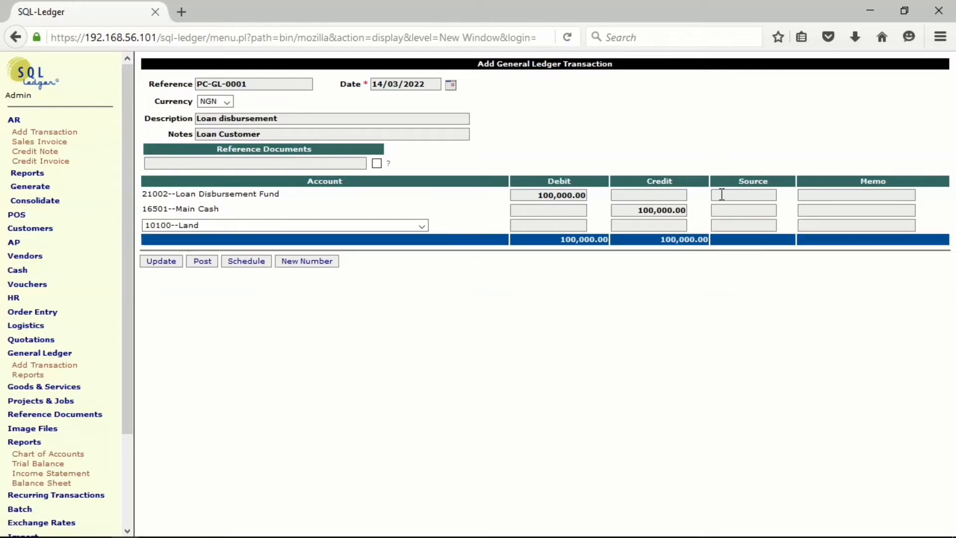
# Set the source of the Loan Disbursement Fund line to Cash and post the ledger transaction.
pyautogui.click(724, 194)
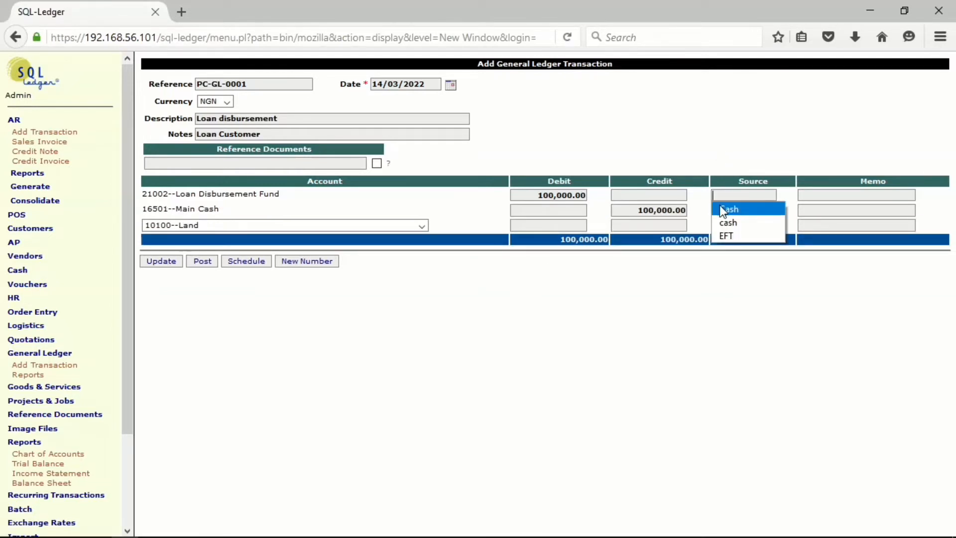
pyautogui.click(721, 207)
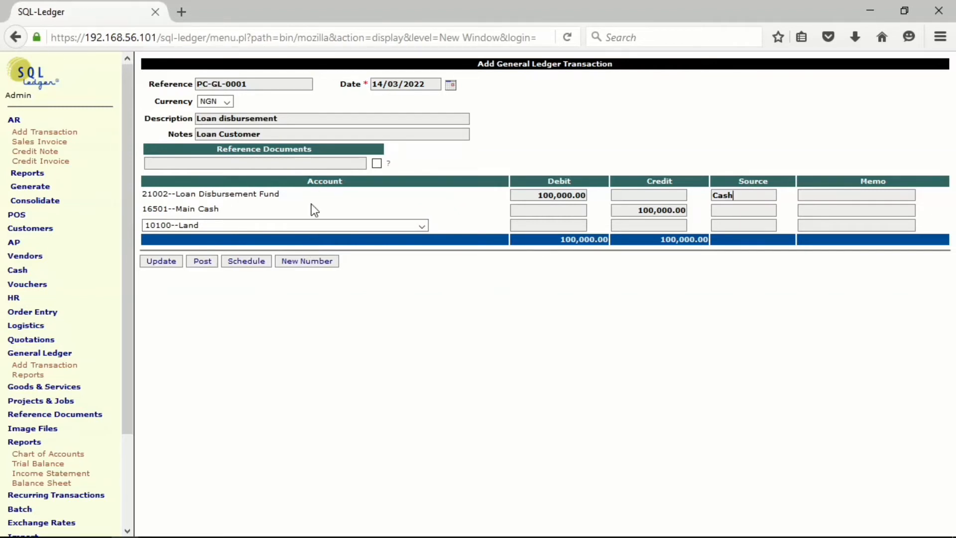
pyautogui.click(206, 267)
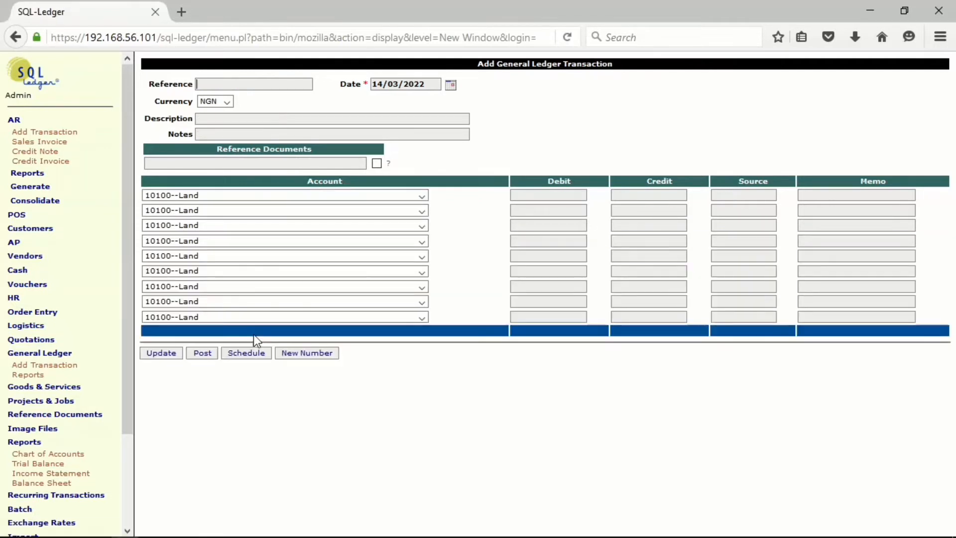
# Generate the Trial Balance report to check the accounts affected by the loan disbursement.
pyautogui.click(41, 464)
pyautogui.click(176, 181)
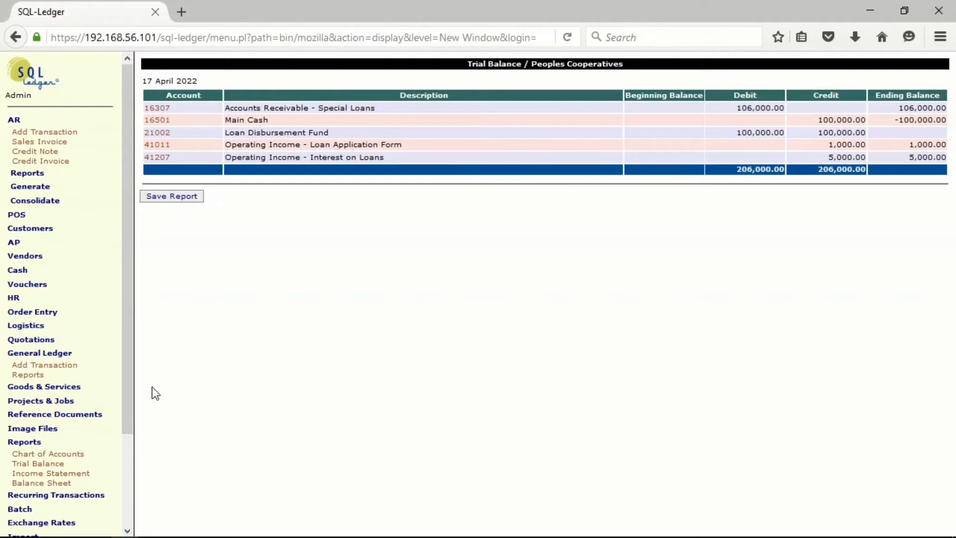
# Generate the AR Outstanding report with its default settings to check the customer's unpaid loan invoice.
pyautogui.click(57, 125)
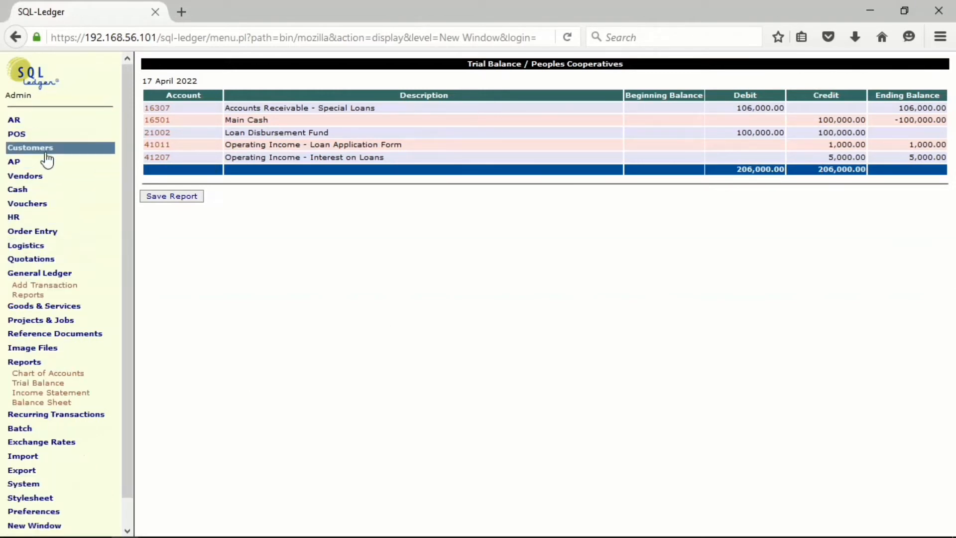
pyautogui.click(48, 125)
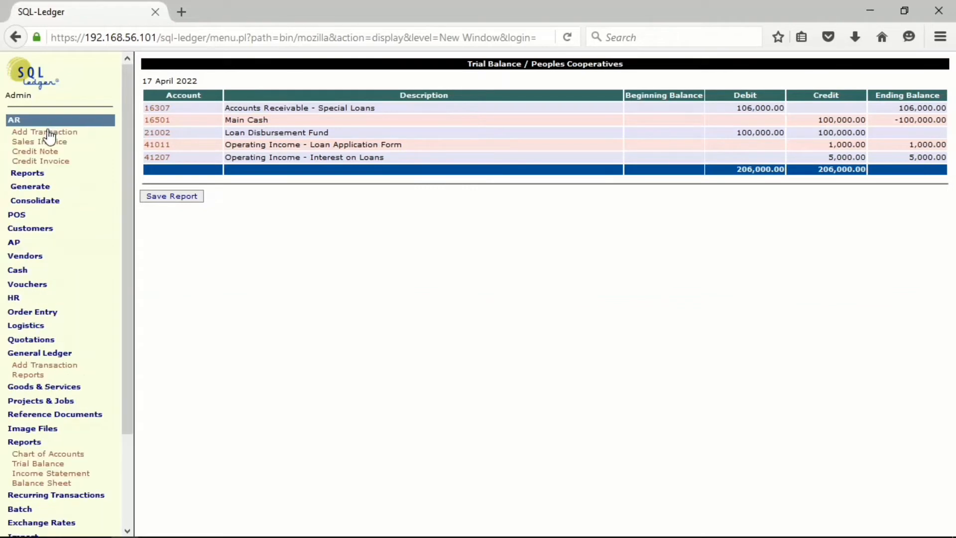
pyautogui.click(35, 173)
pyautogui.click(41, 195)
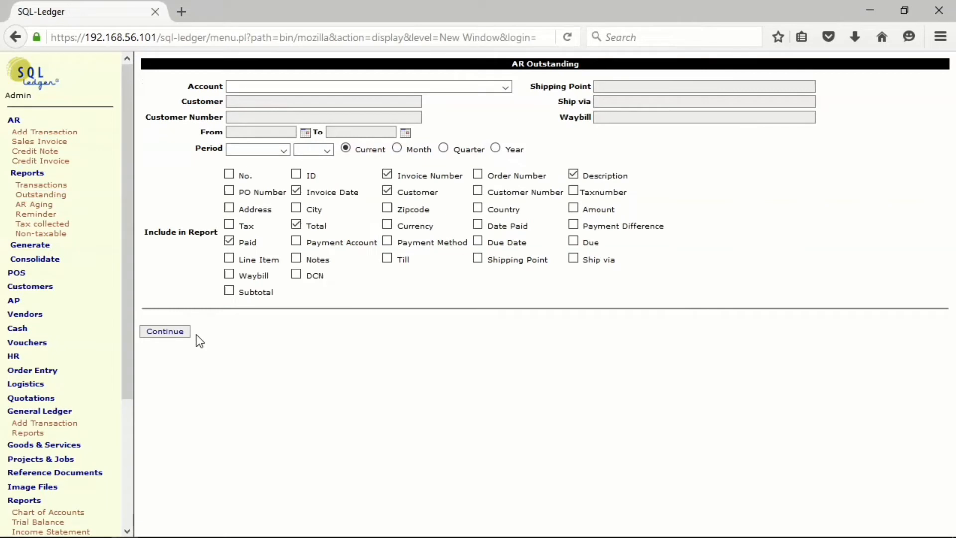
pyautogui.click(169, 332)
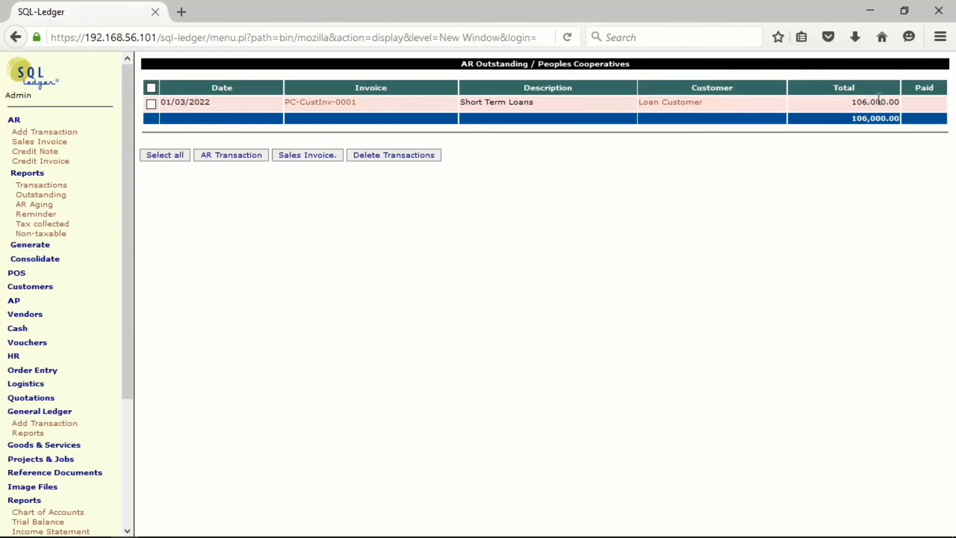
pyautogui.click(50, 122)
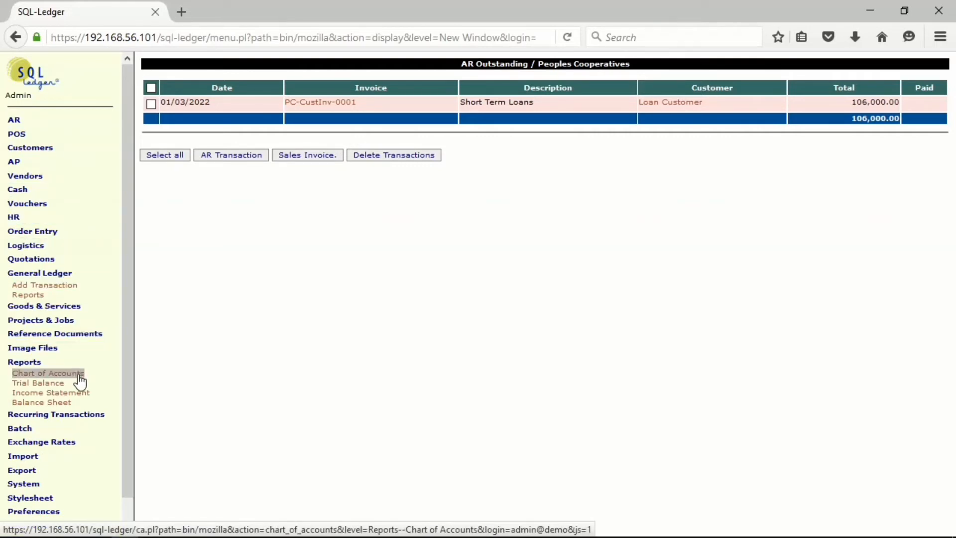
# Start a cash receipt for Loan Customer with 16501--Main Cash as the payment account.
pyautogui.click(39, 191)
pyautogui.click(35, 202)
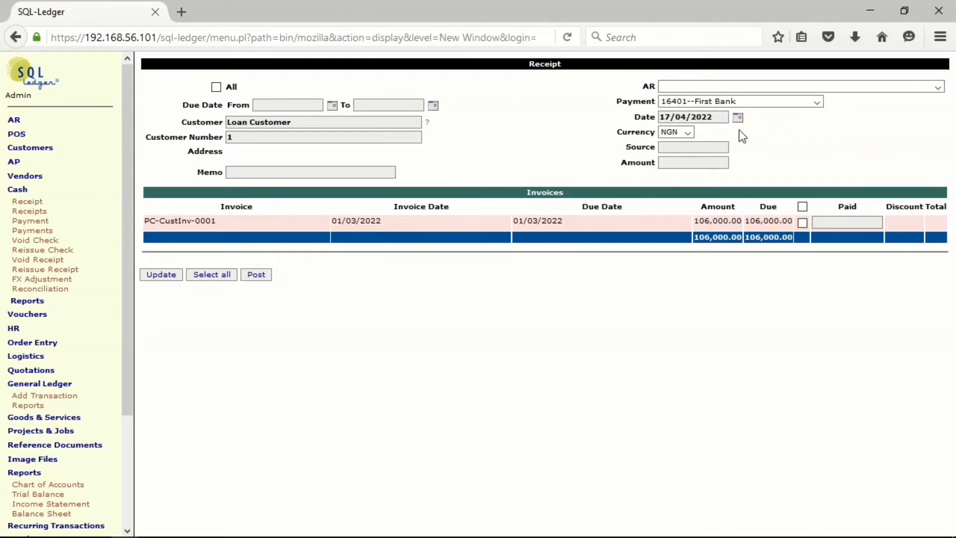
pyautogui.click(816, 102)
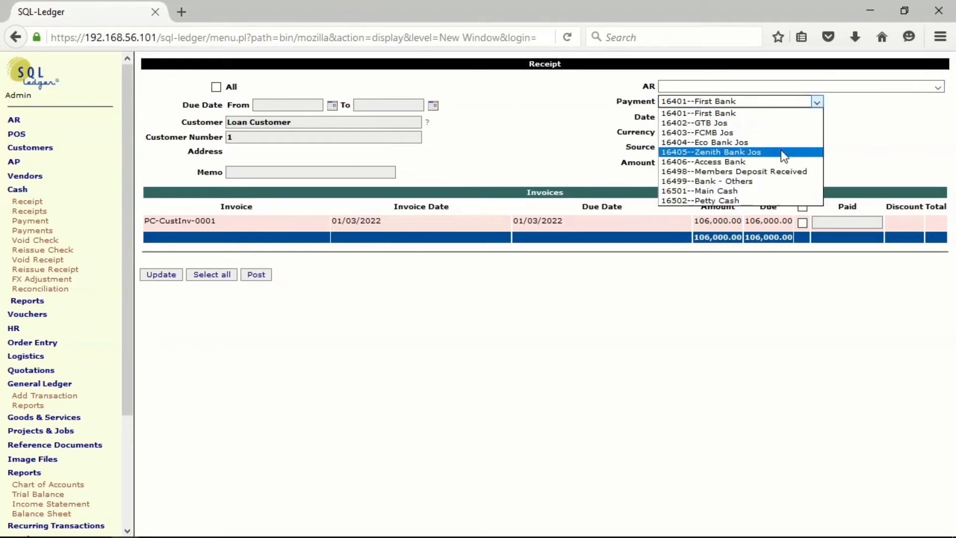
pyautogui.click(767, 192)
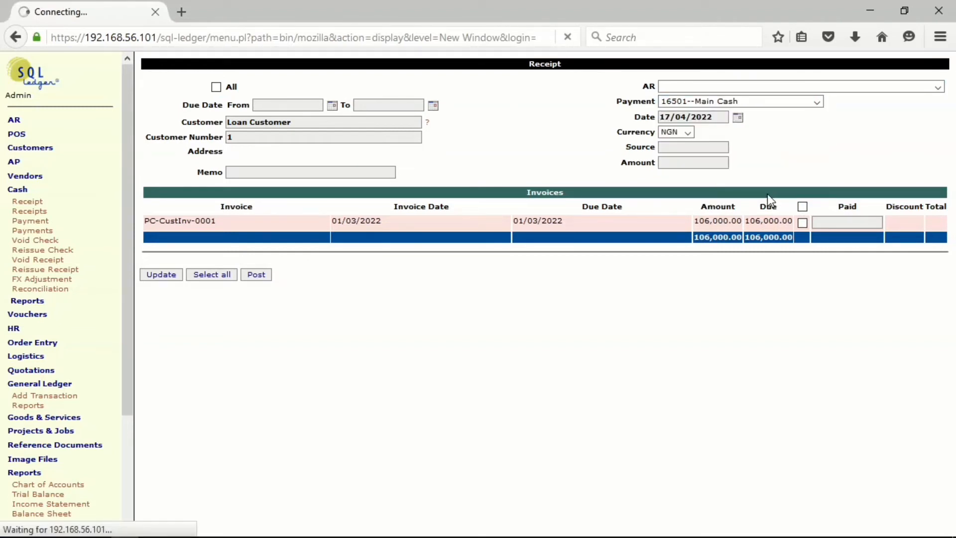
# Select invoice PC-CustInv-0001 for payment, set its paid amount to 20000 and update the receipt.
pyautogui.click(802, 223)
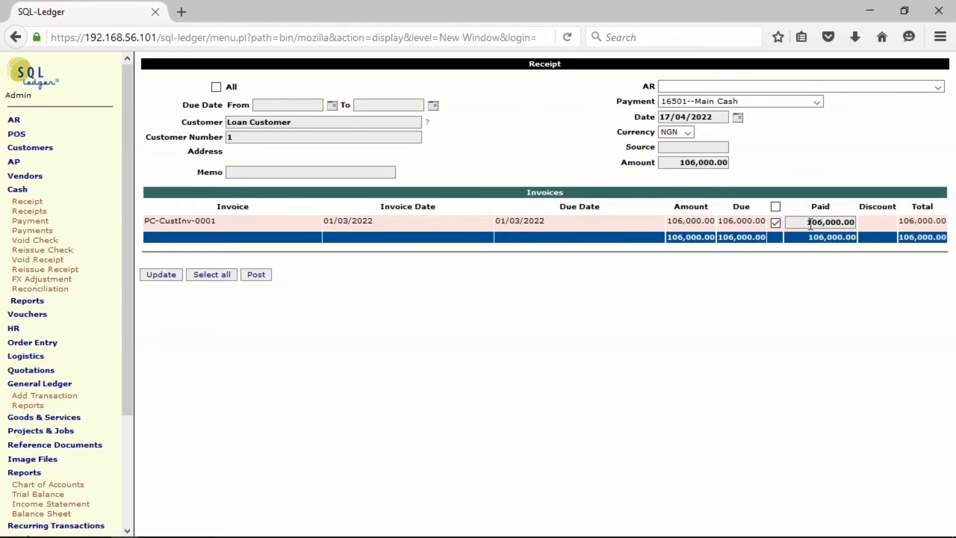
pyautogui.moveTo(805, 222); pyautogui.dragTo(915, 219)
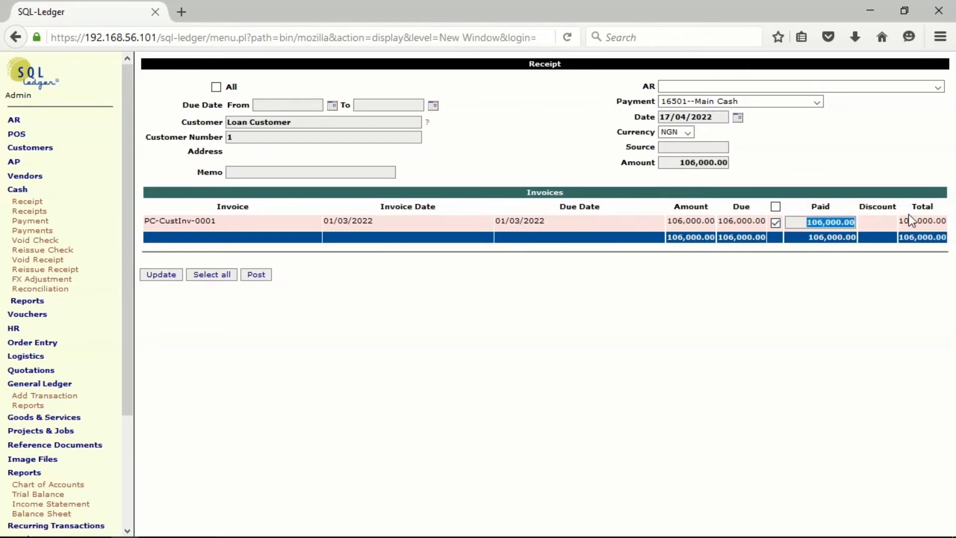
pyautogui.write('2')
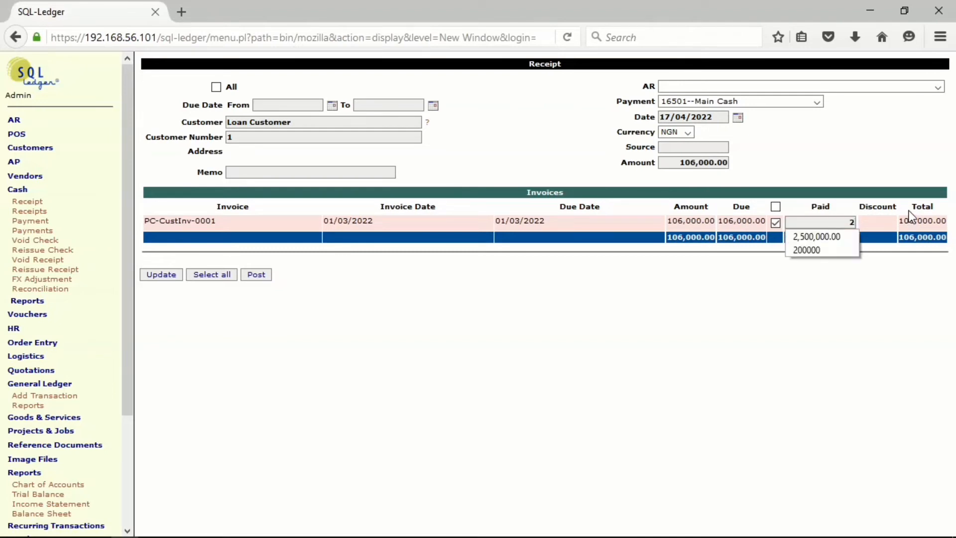
pyautogui.write('0000')
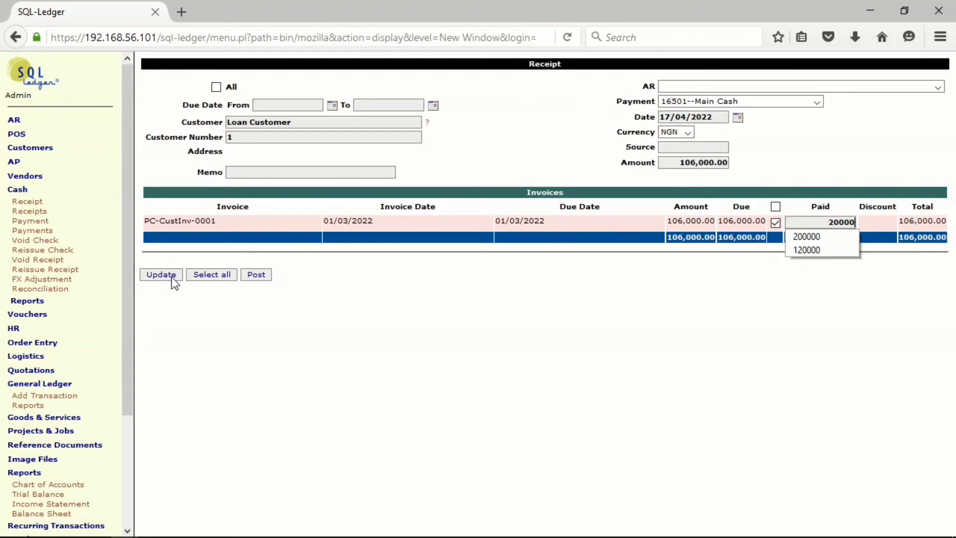
pyautogui.click(172, 277)
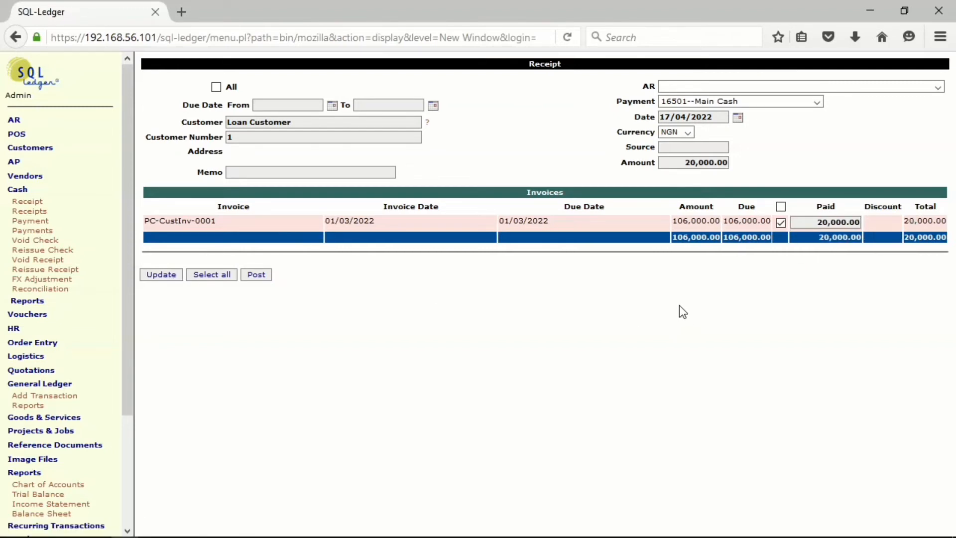
# Enter "Cash received for payment of loan" as the receipt's memo.
pyautogui.click(314, 173)
pyautogui.click(313, 172)
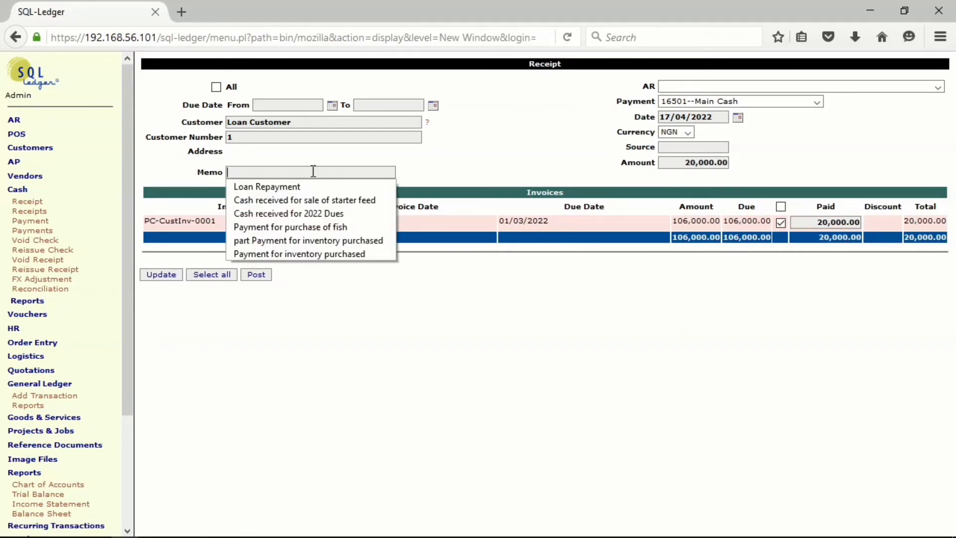
pyautogui.click(313, 199)
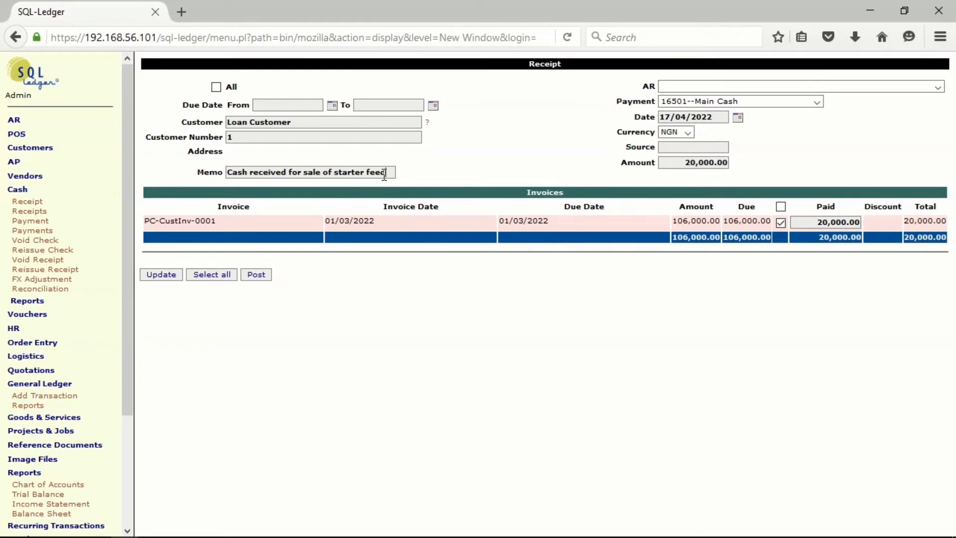
pyautogui.press('BackSpace')
pyautogui.press('BackSpace')
pyautogui.press('BackSpace')
pyautogui.press('BackSpace')
pyautogui.press('BackSpace')
pyautogui.press('BackSpace')
pyautogui.press('BackSpace')
pyautogui.press('BackSpace')
pyautogui.press('BackSpace')
pyautogui.press('BackSpace')
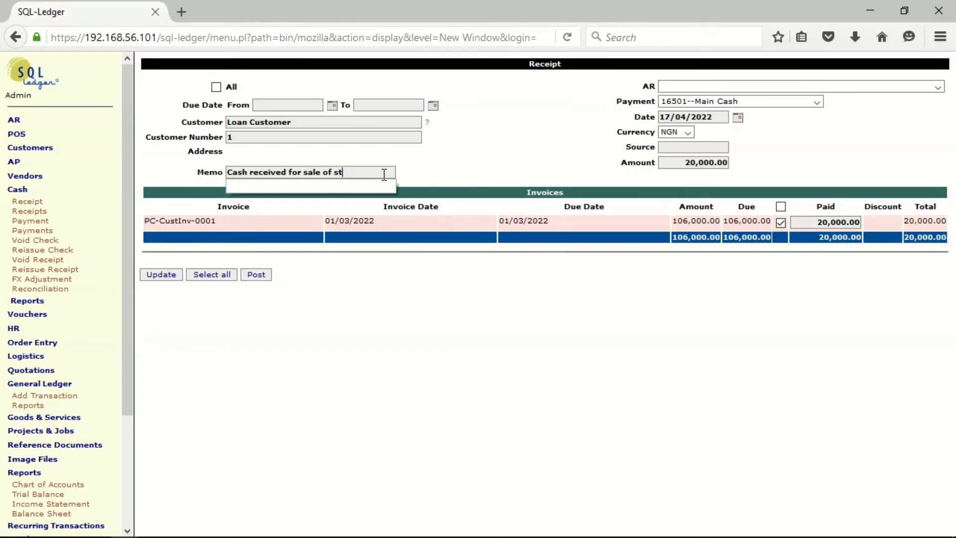
pyautogui.press('BackSpace')
pyautogui.press('BackSpace')
pyautogui.press('BackSpace')
pyautogui.press('BackSpace')
pyautogui.press('BackSpace')
pyautogui.press('BackSpace')
pyautogui.press('BackSpace')
pyautogui.press('BackSpace')
pyautogui.press('BackSpace')
pyautogui.press('BackSpace')
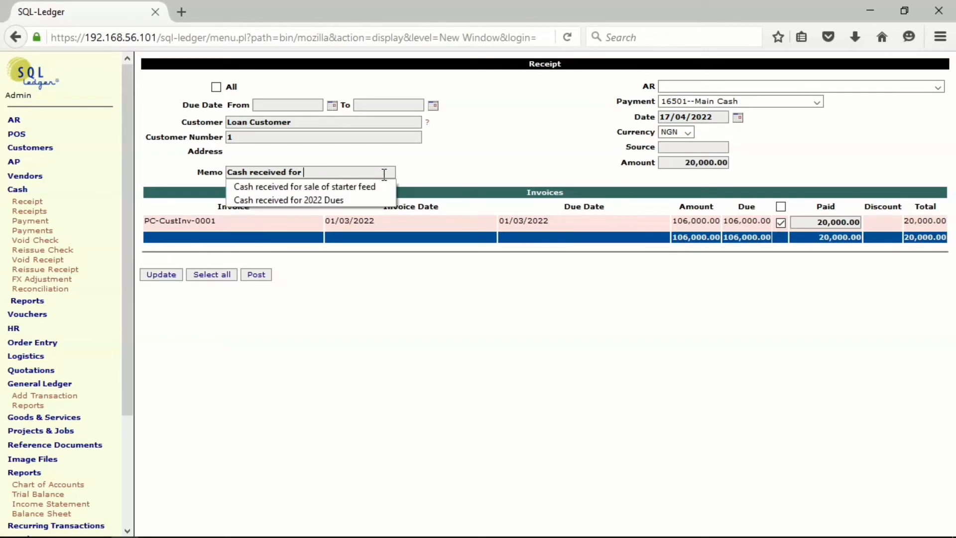
pyautogui.write('pay')
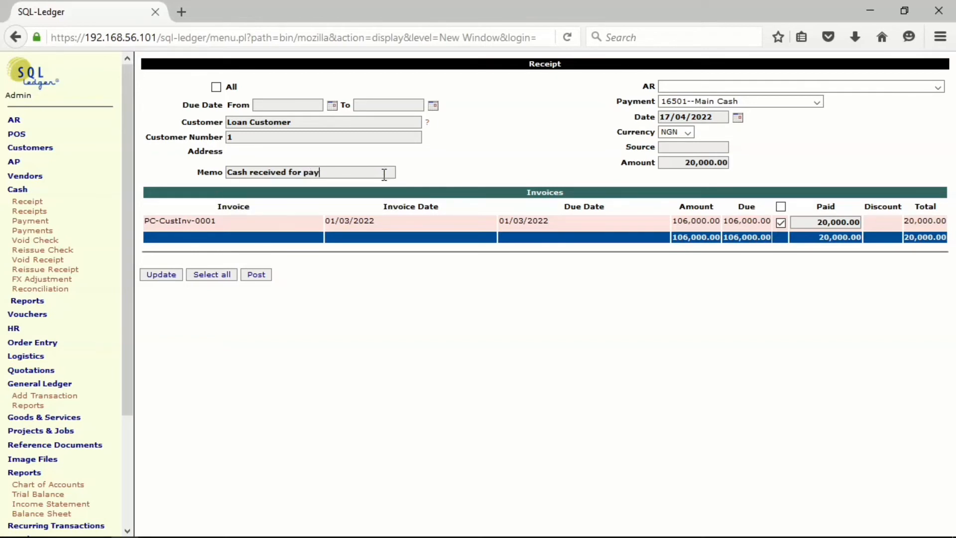
pyautogui.write('ment of loan')
# Date the loan repayment receipt 28/03/2022.
pyautogui.click(737, 118)
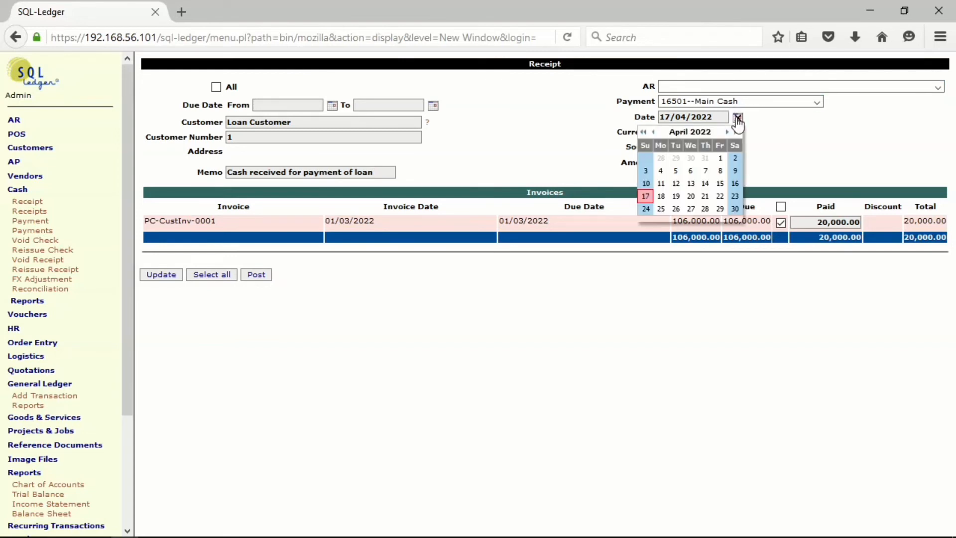
pyautogui.click(654, 133)
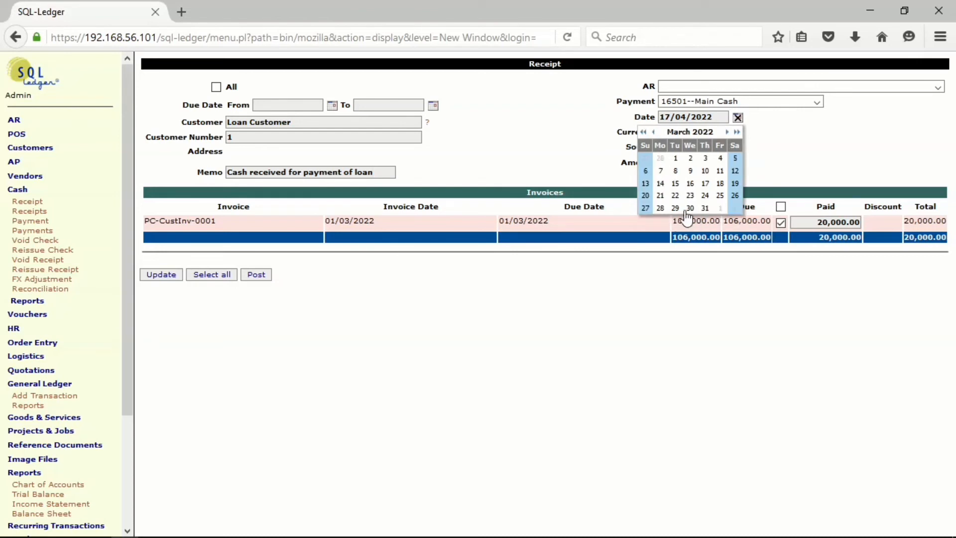
pyautogui.click(661, 208)
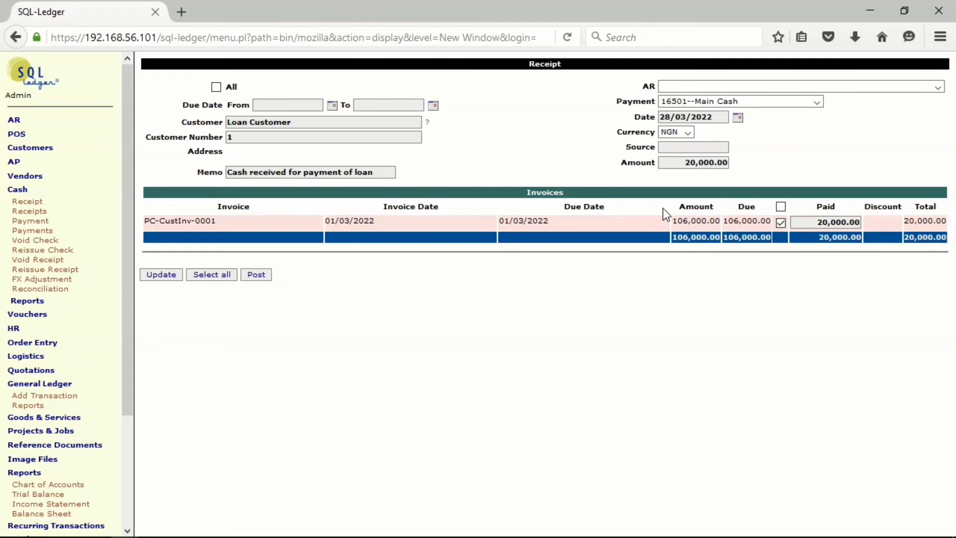
# Set the receipt's source to Cash and post the receipt.
pyautogui.click(667, 147)
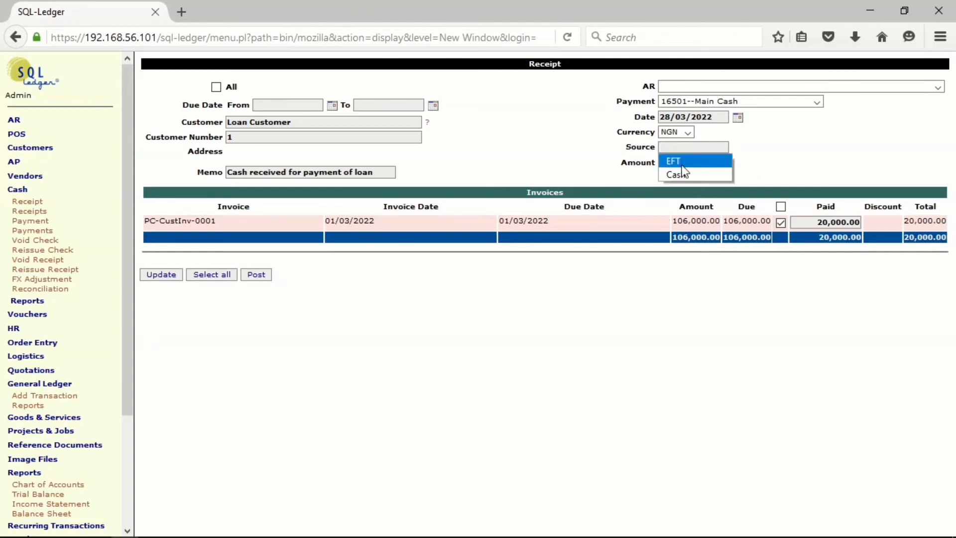
pyautogui.click(684, 171)
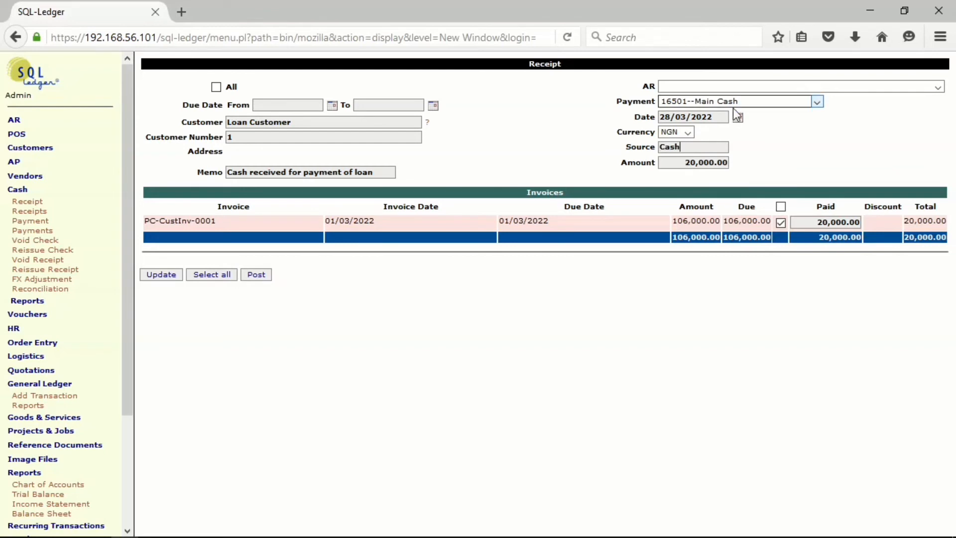
pyautogui.click(257, 277)
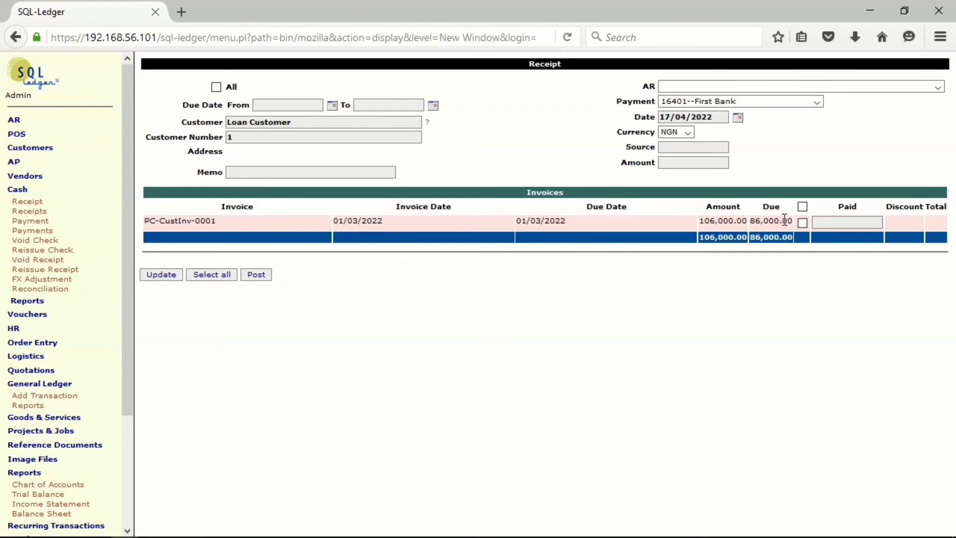
pyautogui.click(20, 190)
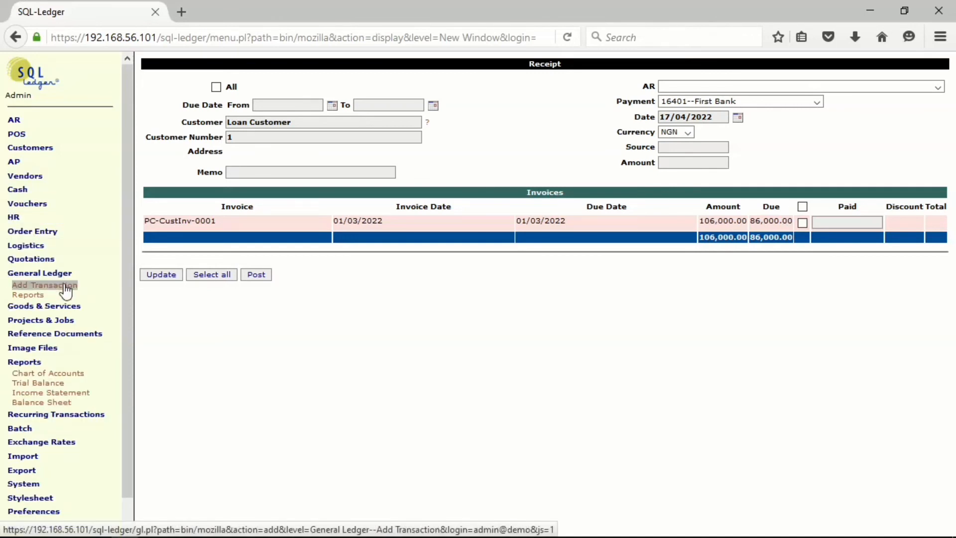
# Run the AR transactions report without the Open filter, adding the Due and Due Date columns.
pyautogui.click(44, 149)
pyautogui.click(15, 120)
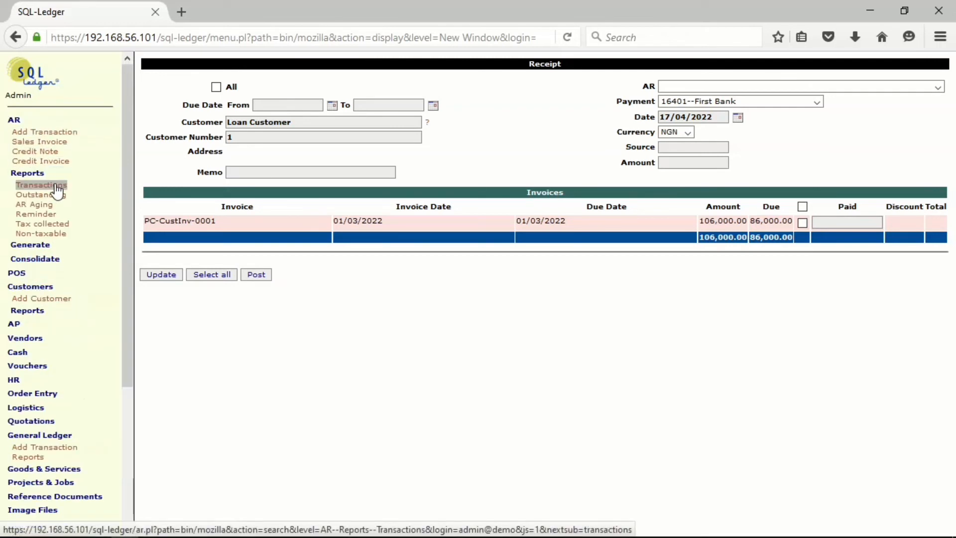
pyautogui.click(56, 189)
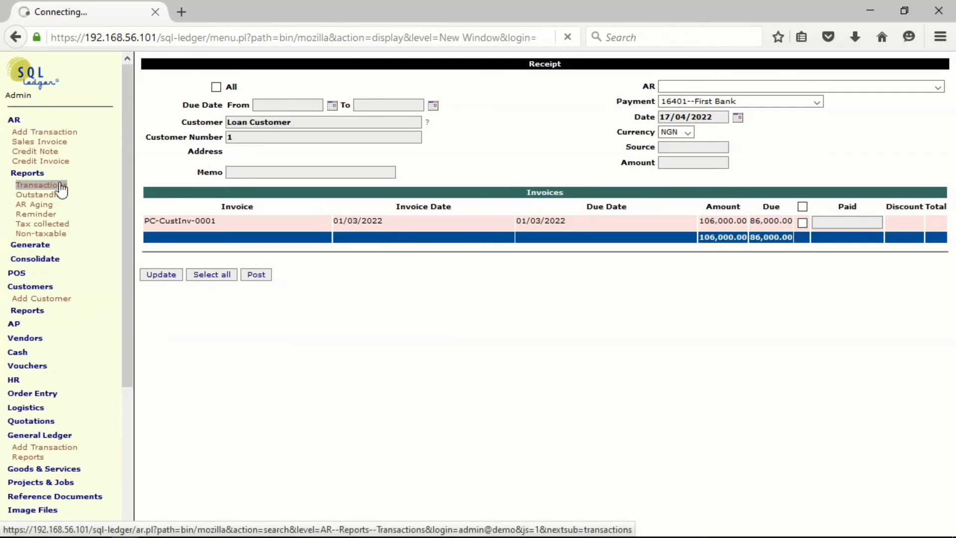
pyautogui.click(230, 281)
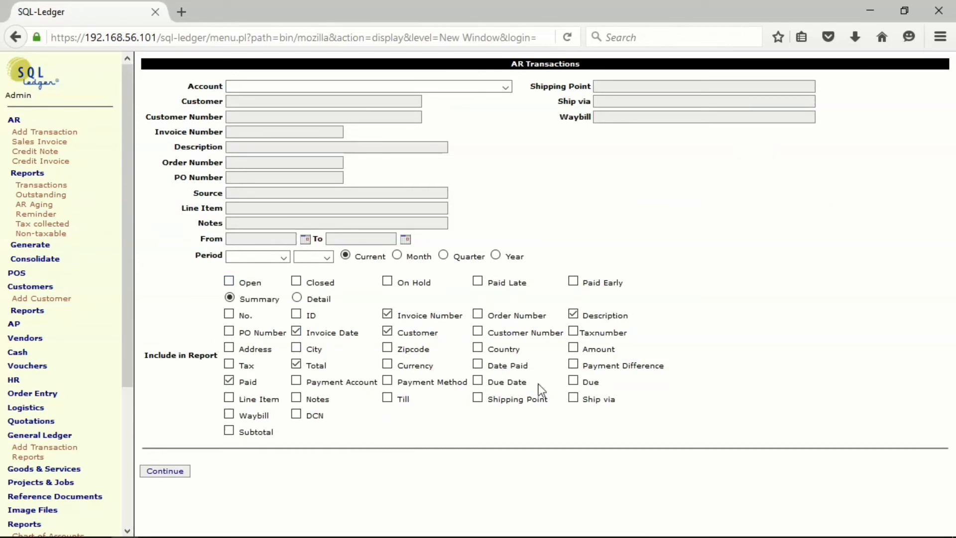
pyautogui.click(575, 382)
pyautogui.click(478, 382)
pyautogui.click(161, 472)
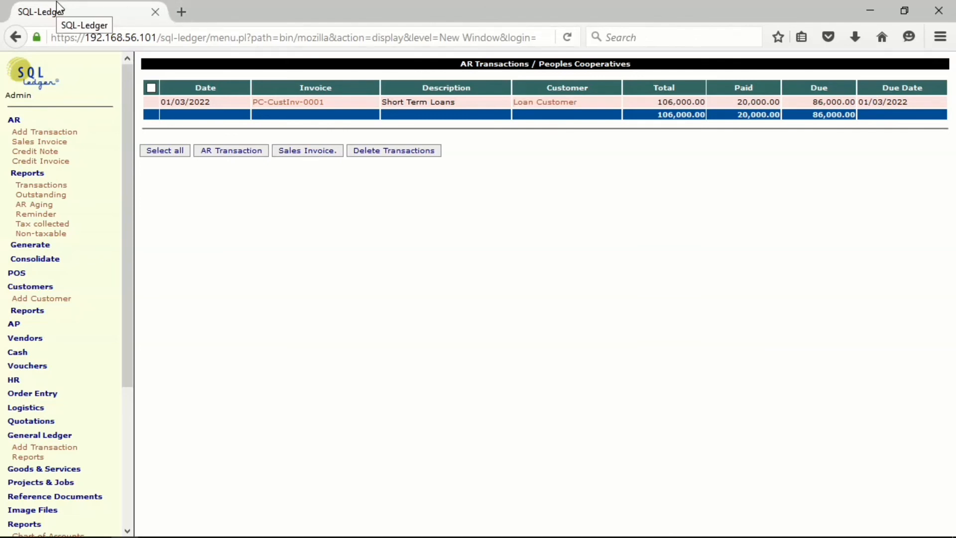
# Rerun the AR transactions report with the Date Paid column in place of Due Date.
pyautogui.click(15, 37)
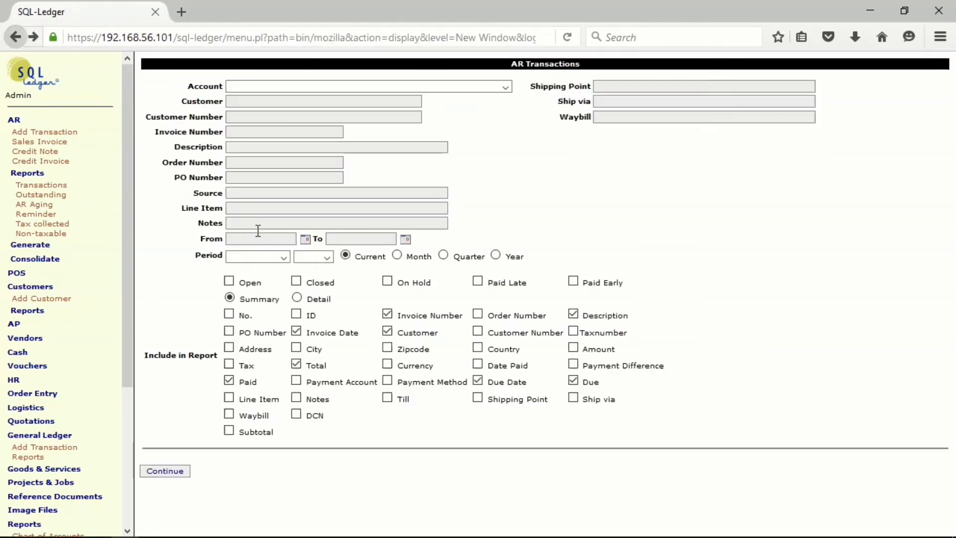
pyautogui.click(478, 382)
pyautogui.click(155, 472)
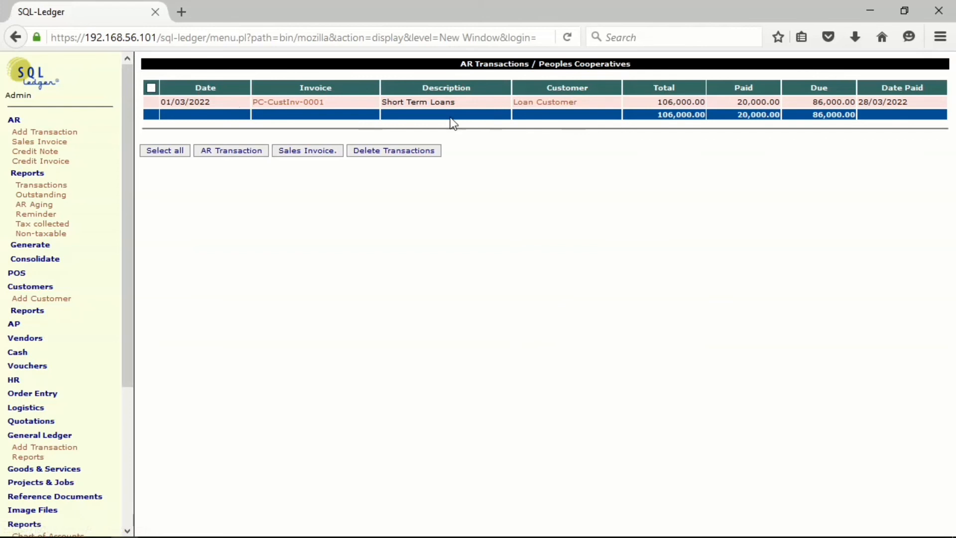
# Generate the income statement and the accrual balance sheet to check the loan's effect on the accounts.
pyautogui.click(41, 121)
pyautogui.click(49, 148)
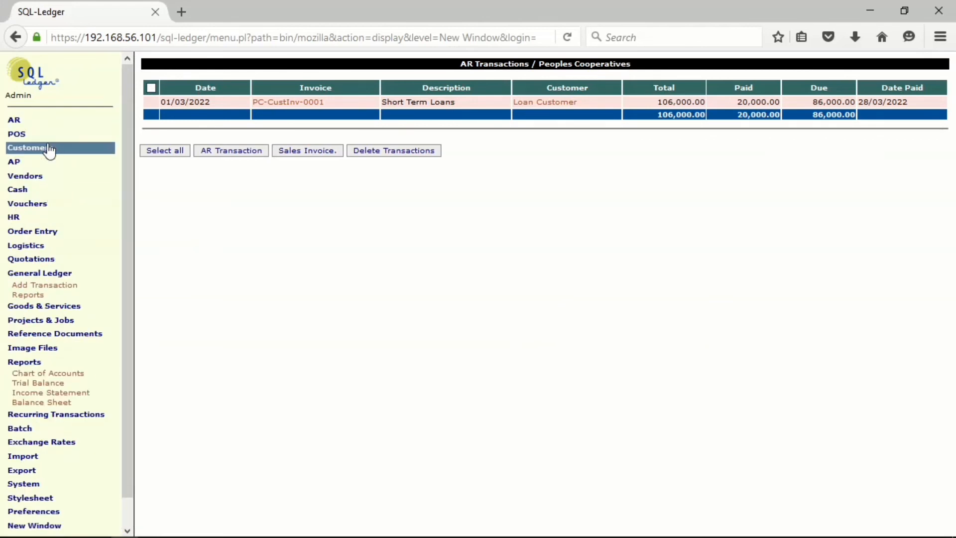
pyautogui.click(61, 273)
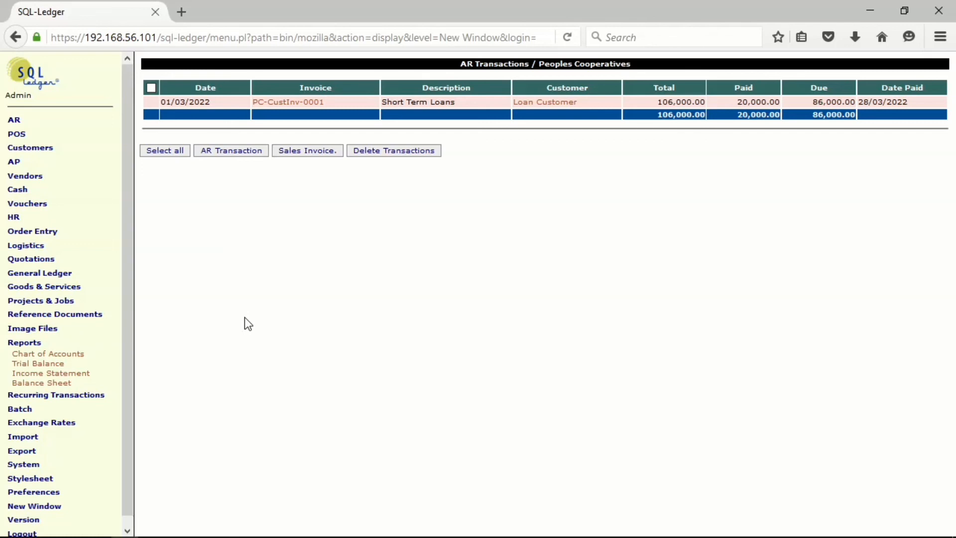
pyautogui.click(51, 375)
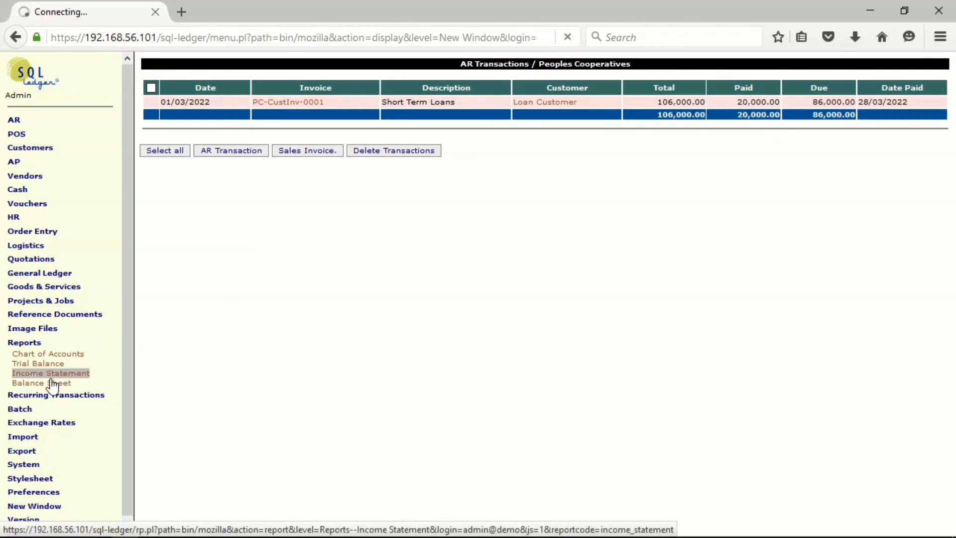
pyautogui.click(166, 275)
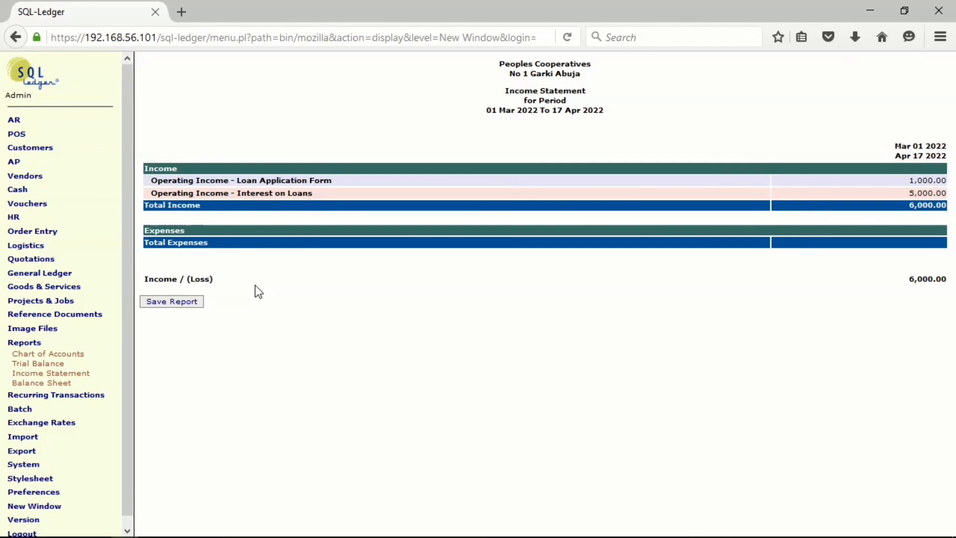
pyautogui.click(42, 383)
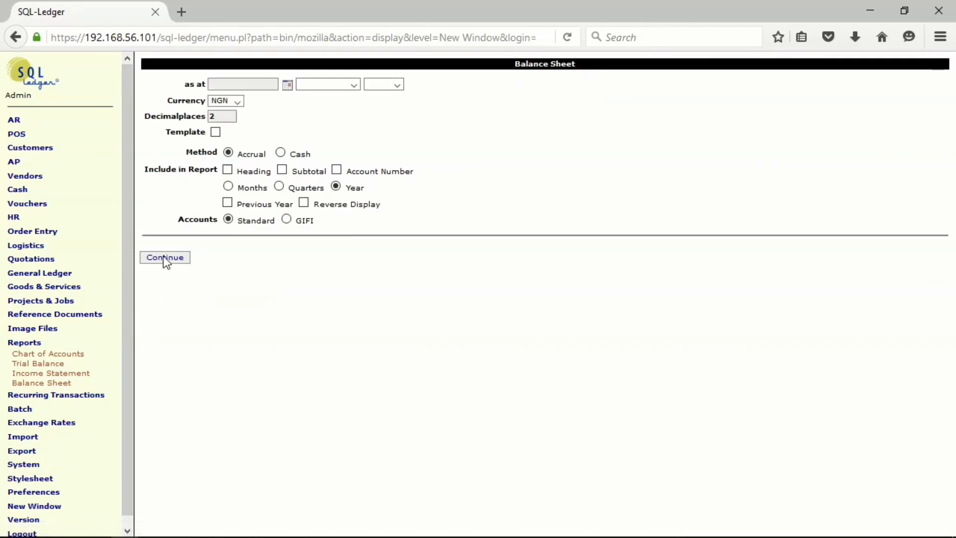
pyautogui.click(164, 257)
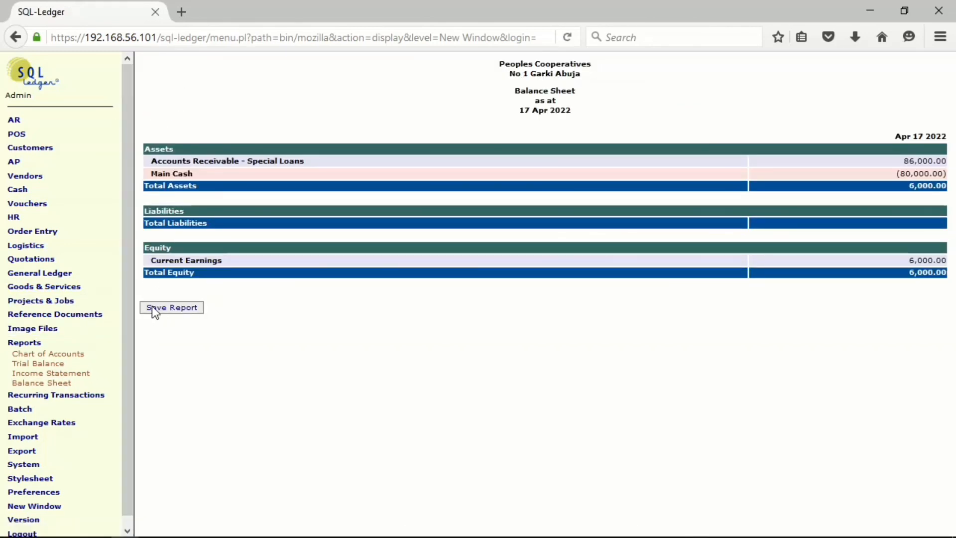